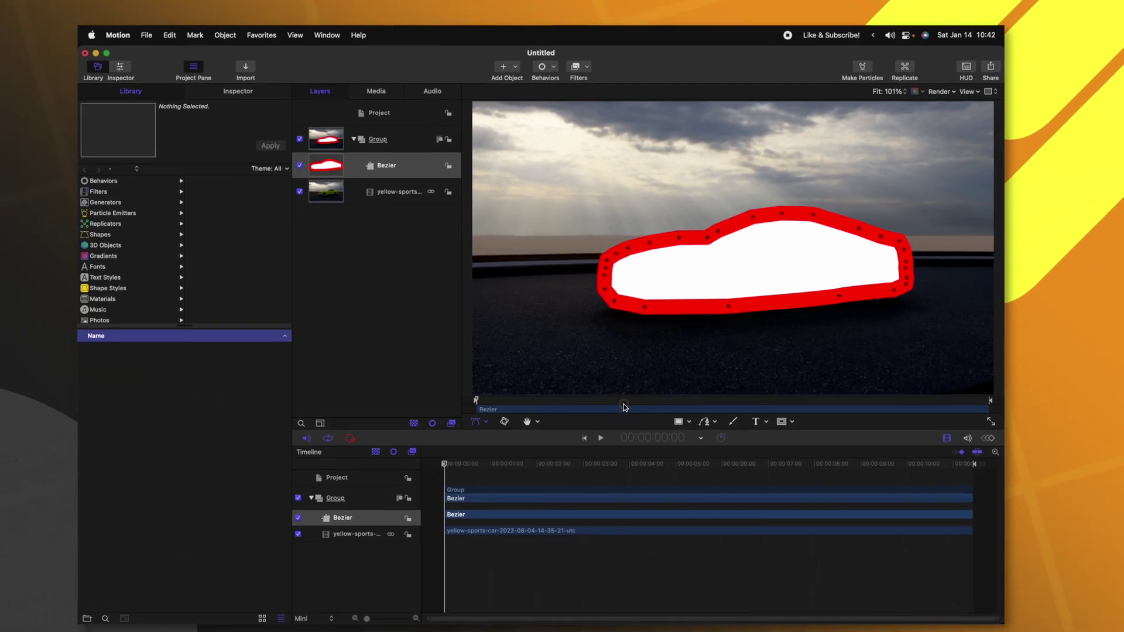
# Step: Turn off the Bezier shape's outline and add a keyframe for its control points at the first frame
pyautogui.click(253, 99)
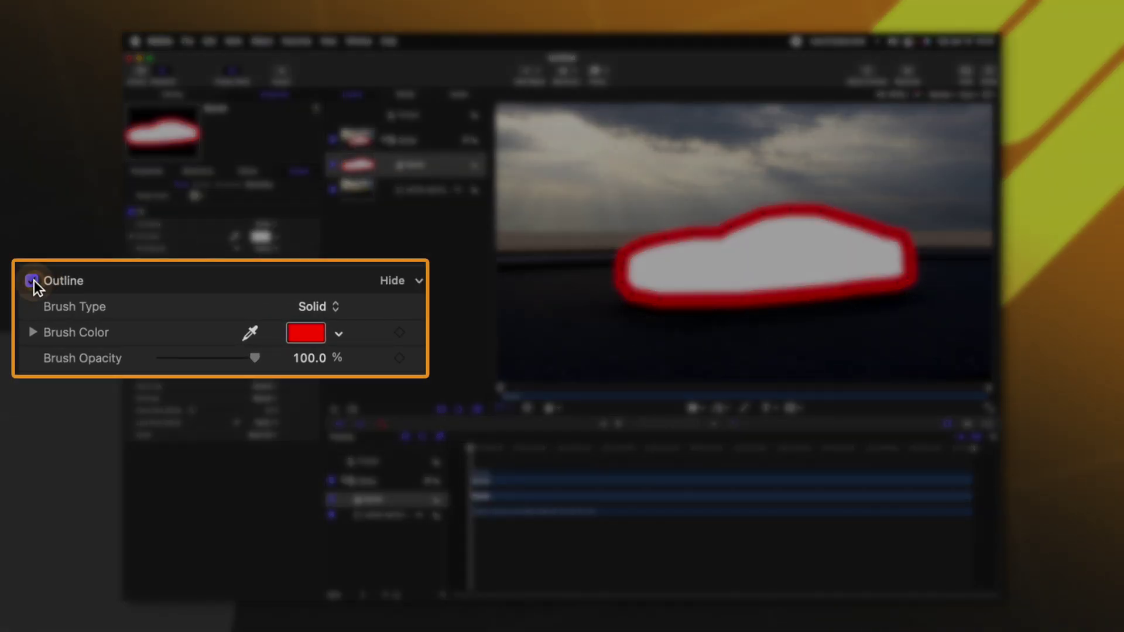
pyautogui.click(32, 282)
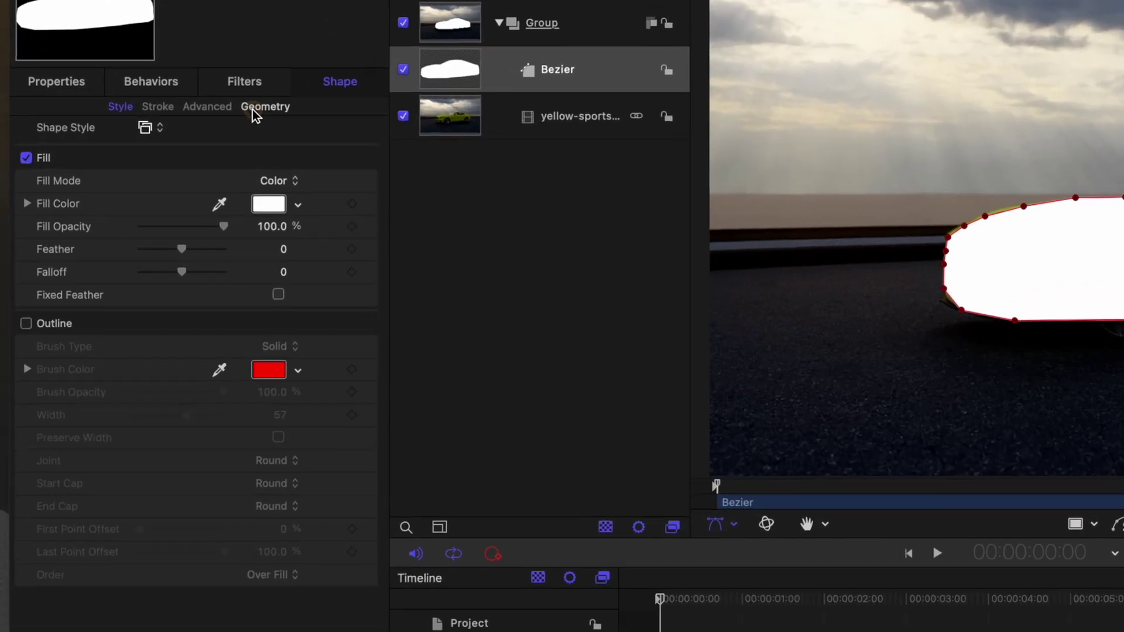
pyautogui.click(253, 182)
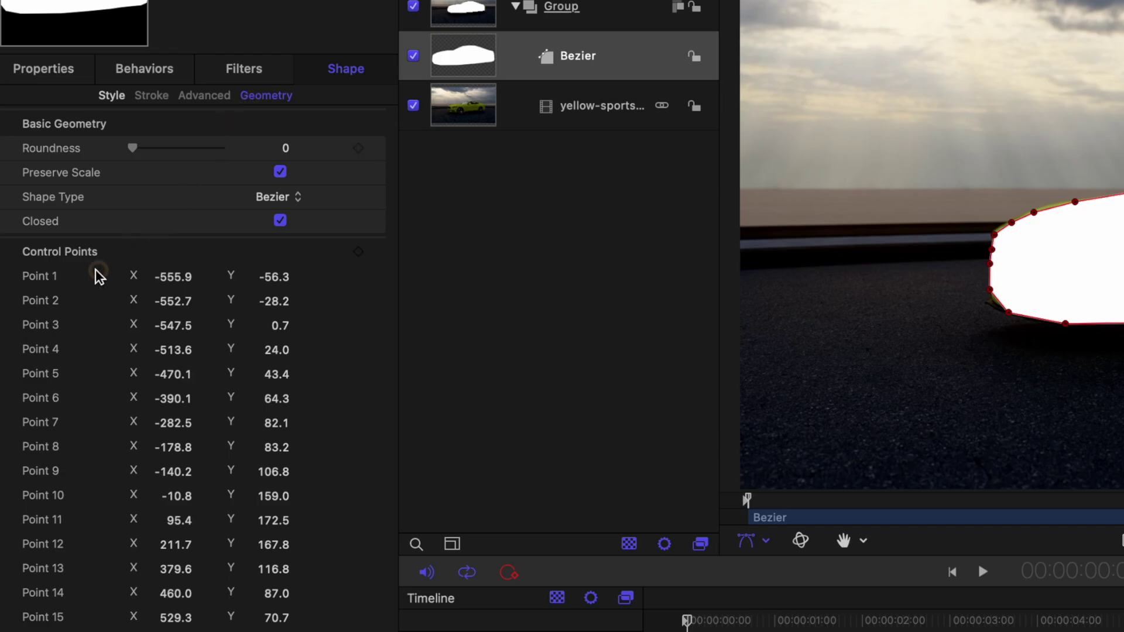
pyautogui.click(355, 251)
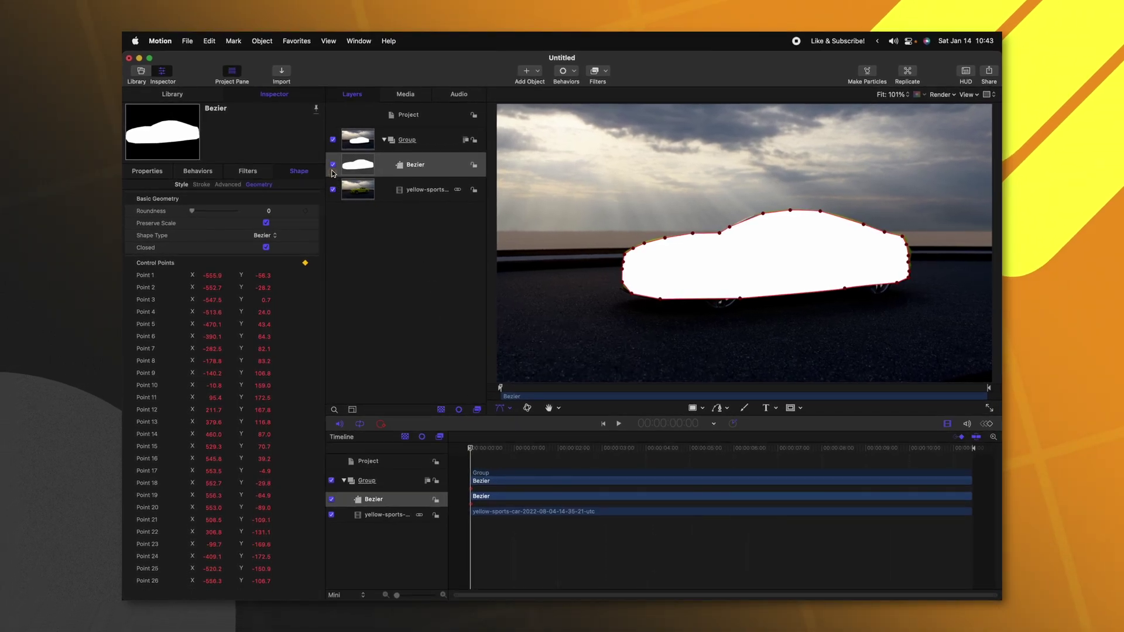
# Step: Hide the Bezier layer and, at the last frame (11:12), shift all its control points together over the car
pyautogui.click(333, 165)
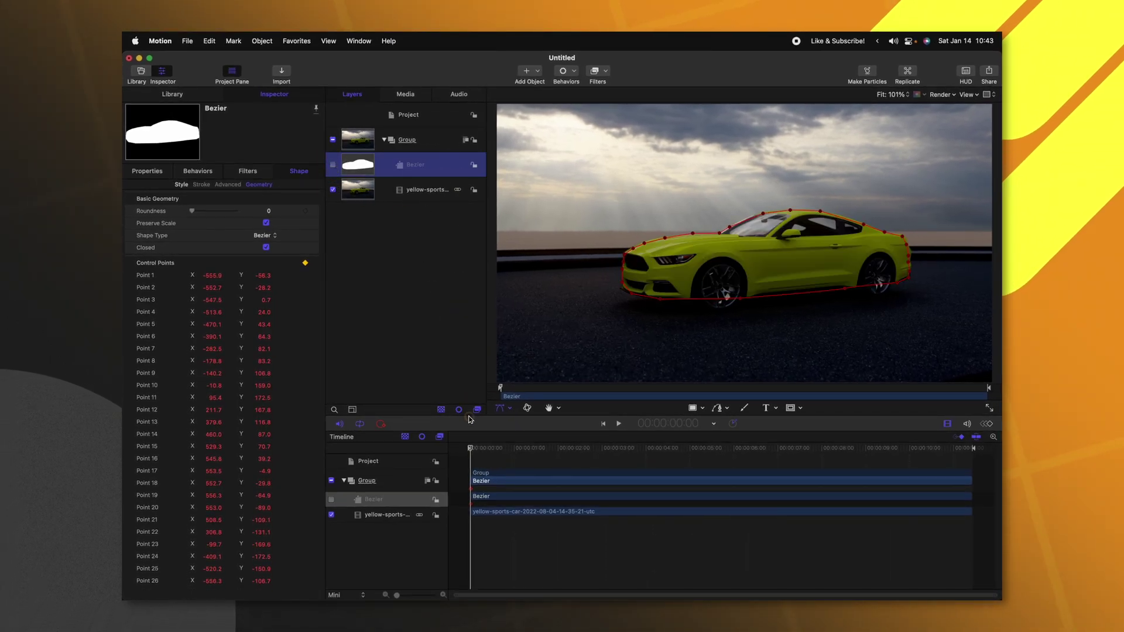
pyautogui.moveTo(509, 451); pyautogui.dragTo(972, 450)
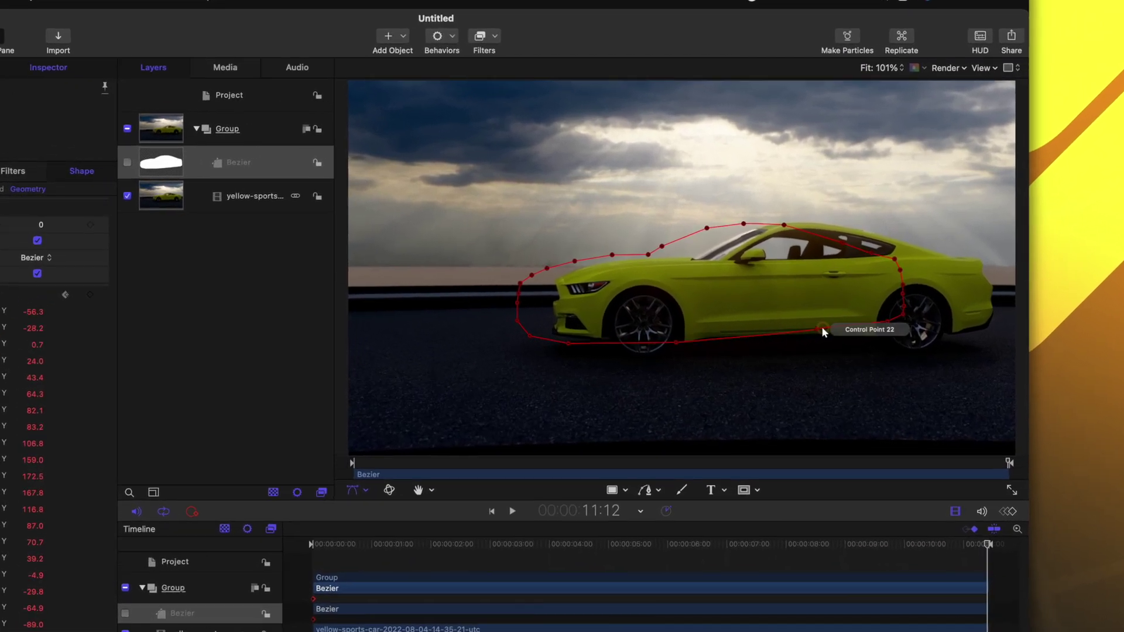
pyautogui.click(847, 290)
pyautogui.press('super+a')
pyautogui.moveTo(768, 404); pyautogui.dragTo(856, 413)
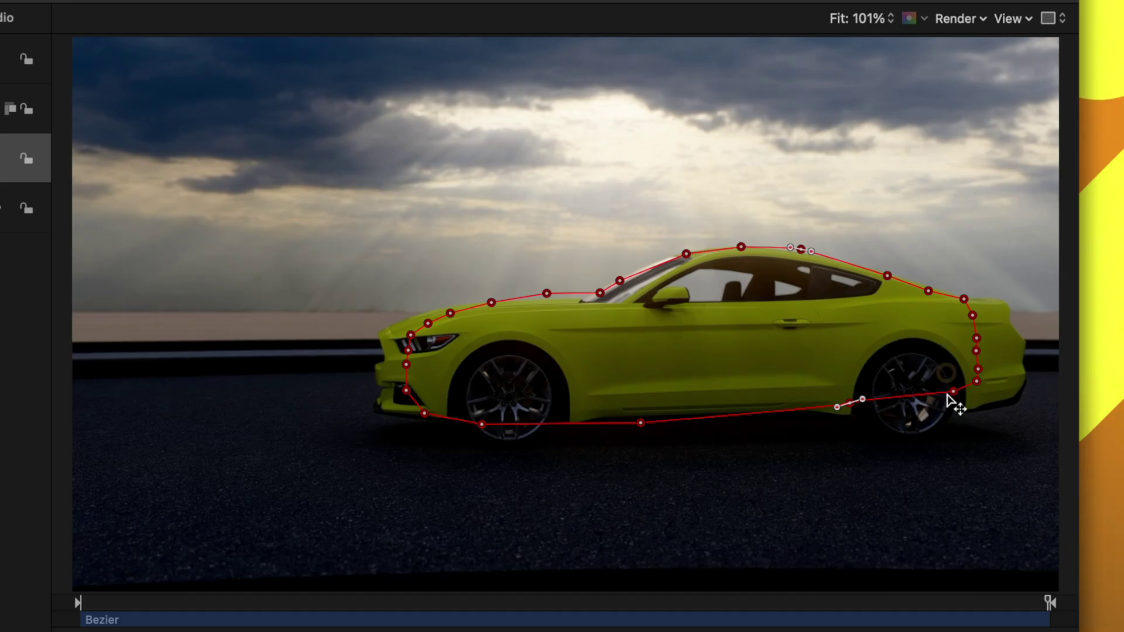
# Step: Fit the individual control points to the car's outline at the last frame and at 5:19, and return to the first frame
pyautogui.moveTo(942, 262); pyautogui.dragTo(1031, 413)
pyautogui.moveTo(977, 338); pyautogui.dragTo(1018, 345)
pyautogui.moveTo(1017, 346); pyautogui.dragTo(1024, 369)
pyautogui.moveTo(1018, 377); pyautogui.dragTo(1024, 391)
pyautogui.moveTo(1017, 389); pyautogui.dragTo(1018, 399)
pyautogui.moveTo(995, 399); pyautogui.dragTo(975, 411)
pyautogui.moveTo(415, 314); pyautogui.dragTo(415, 315)
pyautogui.moveTo(546, 293); pyautogui.dragTo(545, 299)
pyautogui.moveTo(600, 293); pyautogui.dragTo(587, 299)
pyautogui.moveTo(1048, 603); pyautogui.dragTo(558, 603)
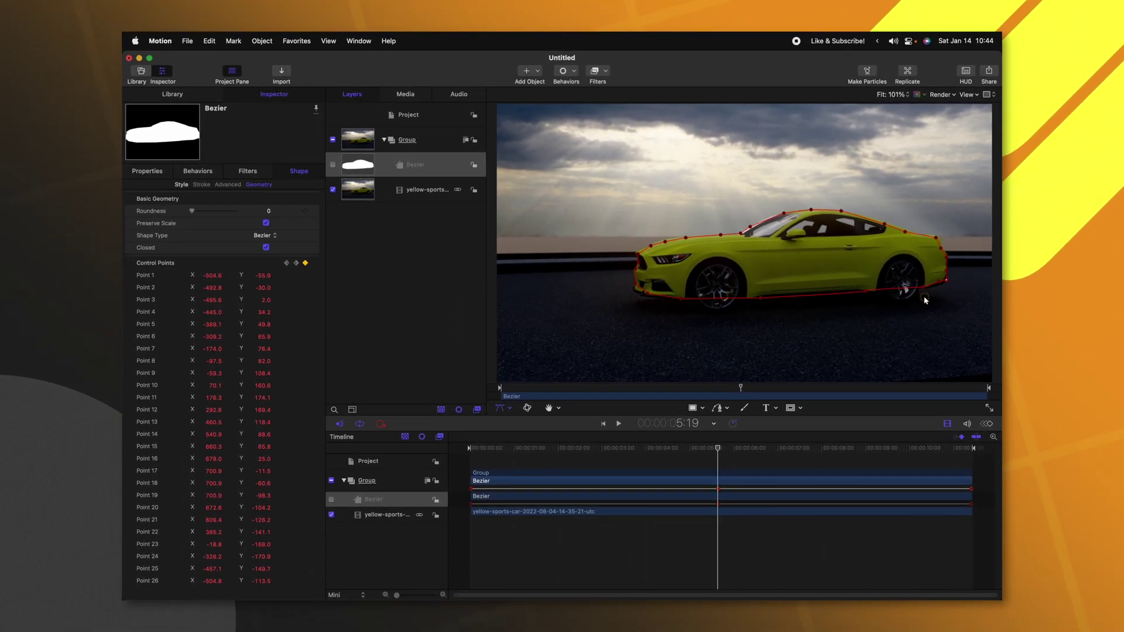
pyautogui.press('Home')
# Step: Create a new group in the project and name it Mercury
pyautogui.rightClick(392, 253)
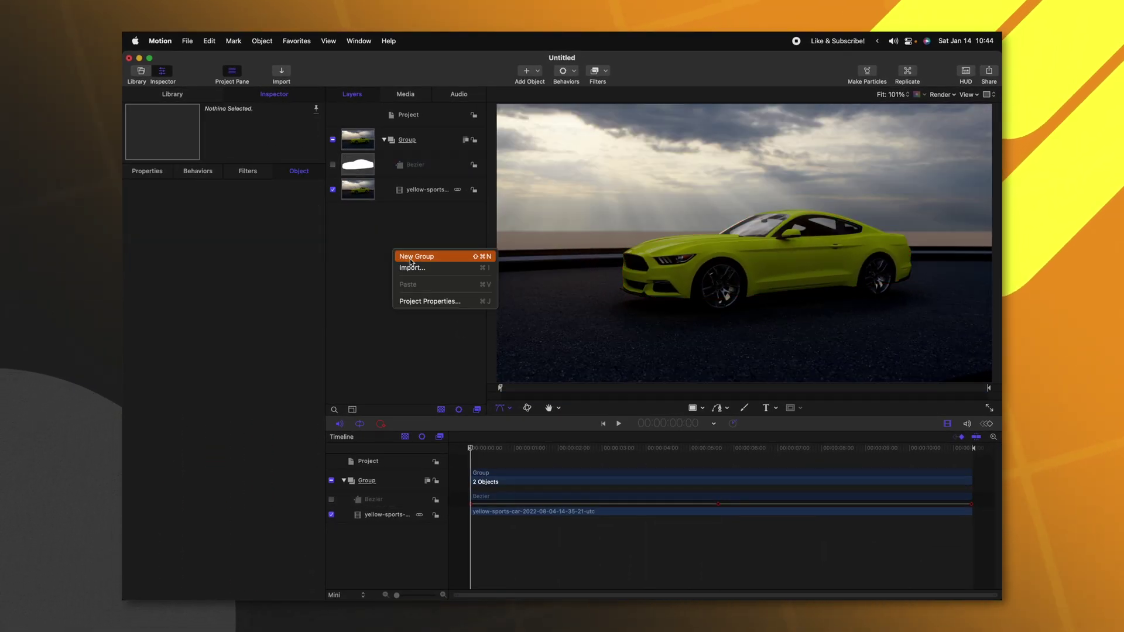
pyautogui.click(414, 257)
pyautogui.doubleClick(407, 140)
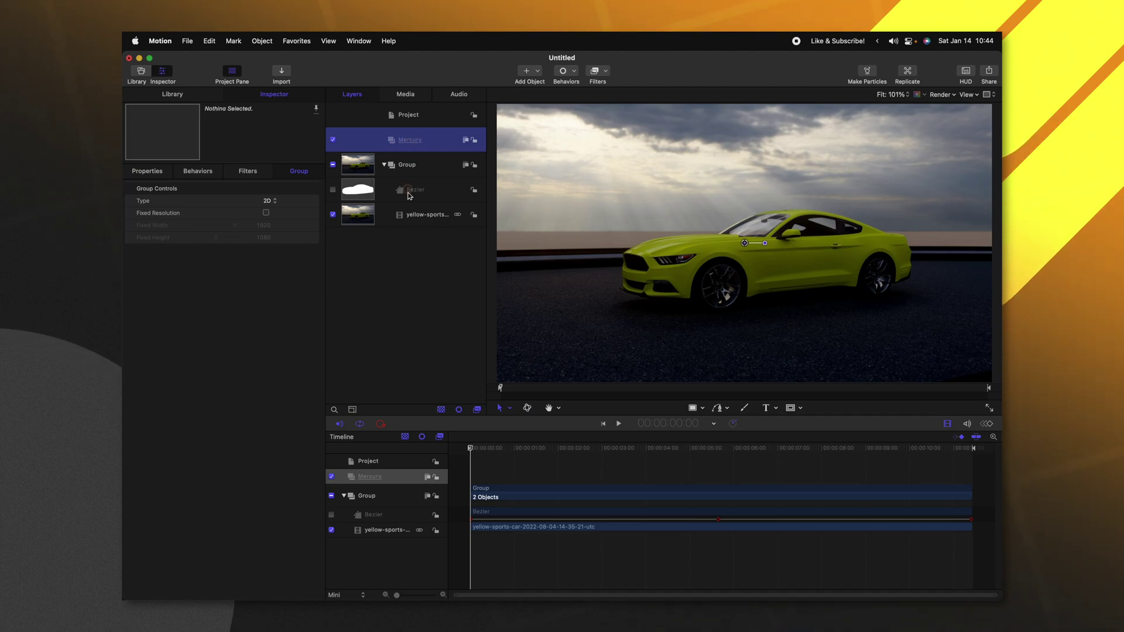
# Step: Make a clone layer of the yellow sports car clip, and move the clone and the Bezier shape into the Mercury group
pyautogui.click(417, 226)
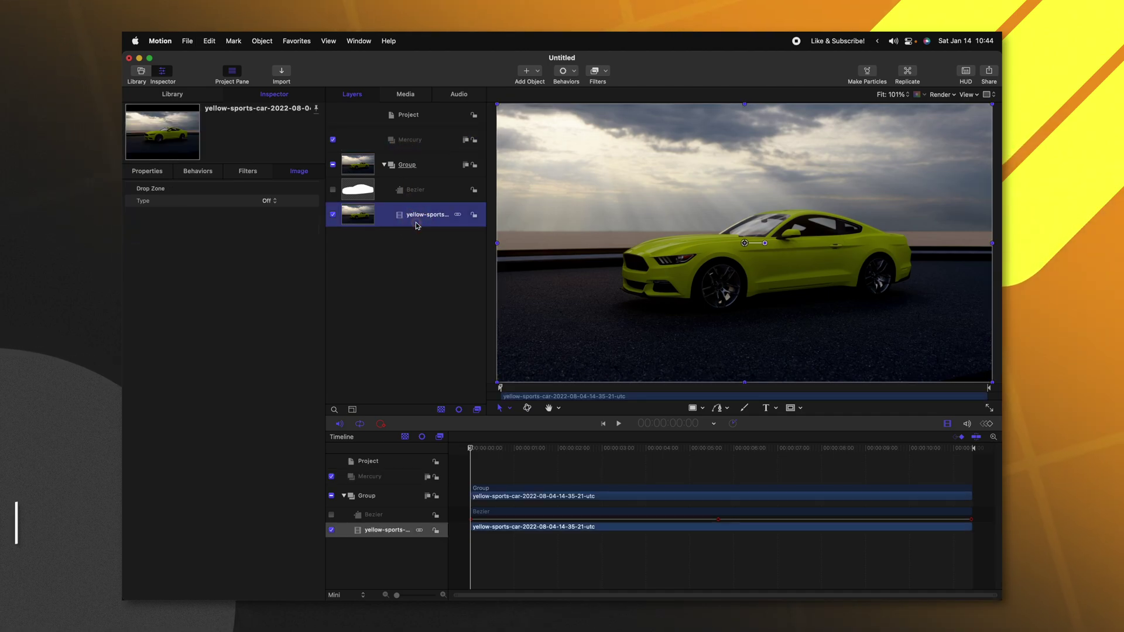
pyautogui.press('k')
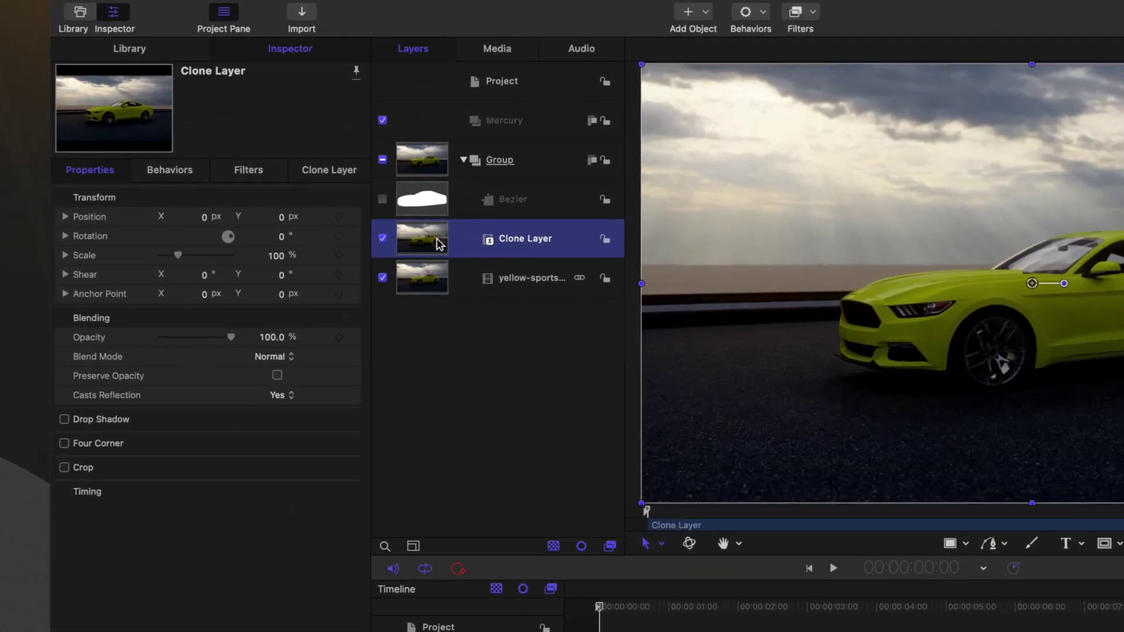
pyautogui.moveTo(438, 243)
pyautogui.mouseDown()
pyautogui.moveTo(528, 138)
pyautogui.moveTo(523, 123)
pyautogui.mouseUp()
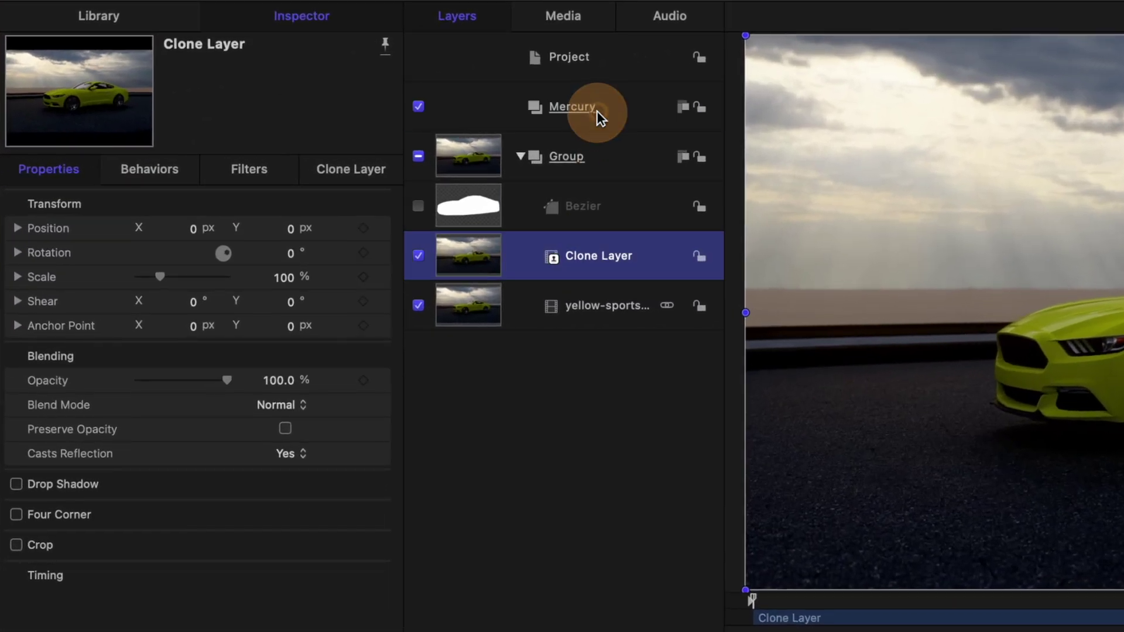
pyautogui.moveTo(599, 117); pyautogui.dragTo(597, 116)
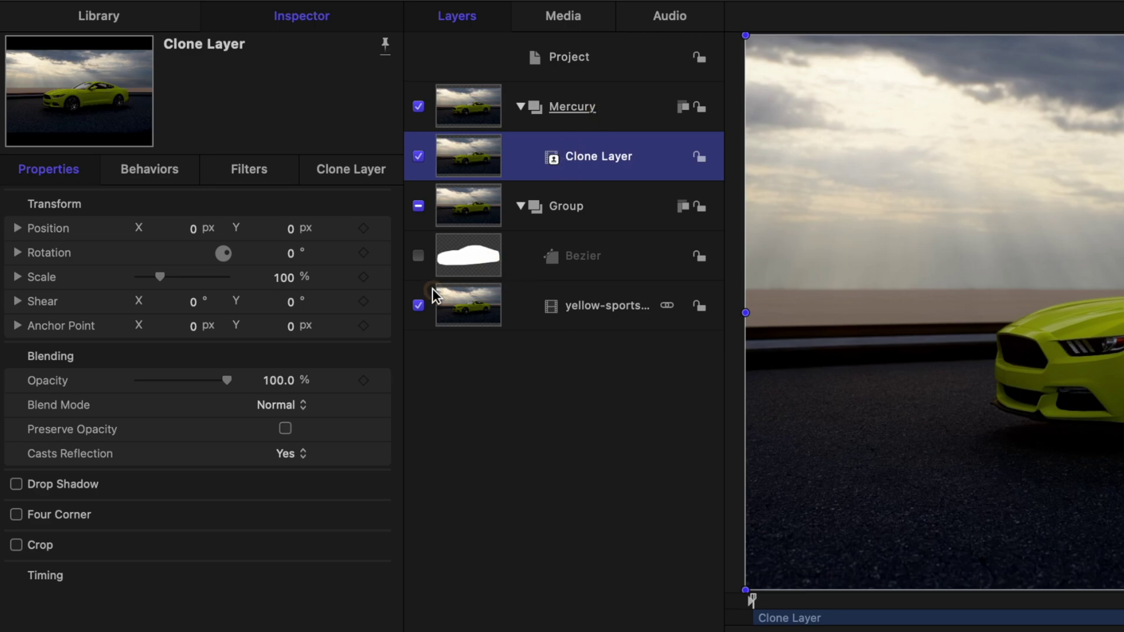
pyautogui.moveTo(454, 266); pyautogui.dragTo(574, 108)
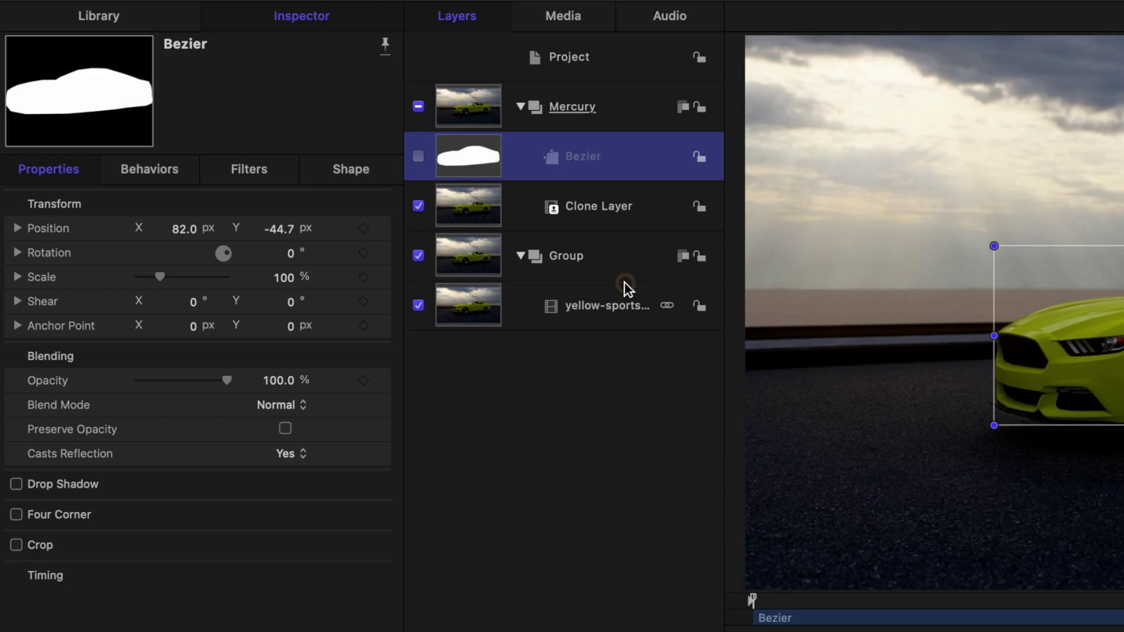
# Step: Add an image mask to the clone layer, using the Bezier shape as the mask source
pyautogui.rightClick(612, 216)
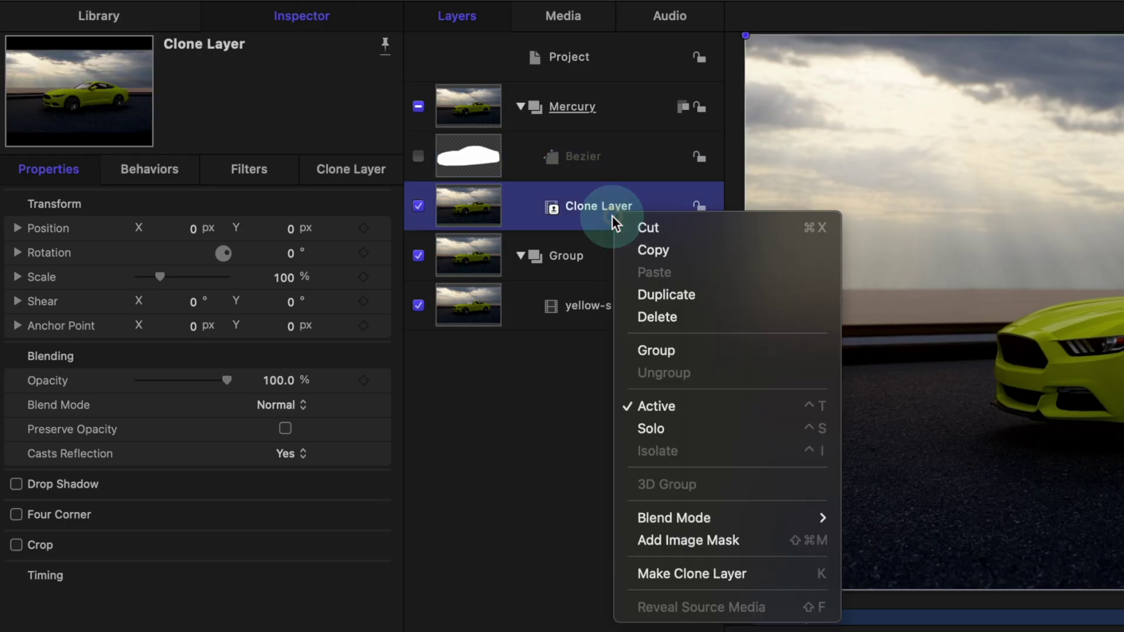
pyautogui.click(707, 540)
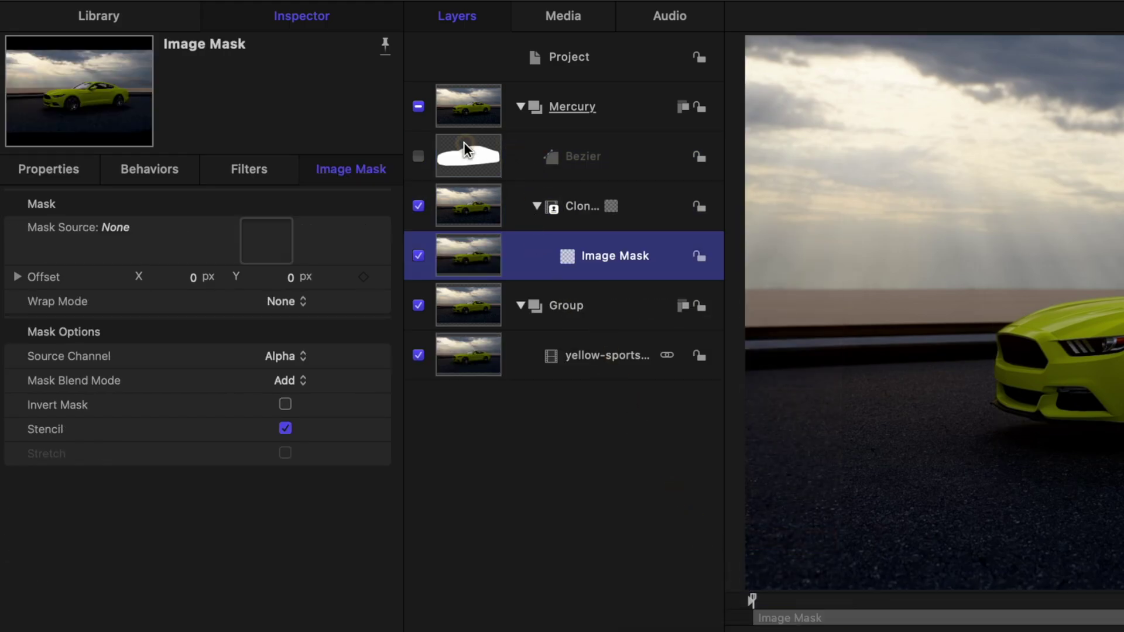
pyautogui.moveTo(269, 250); pyautogui.dragTo(268, 243)
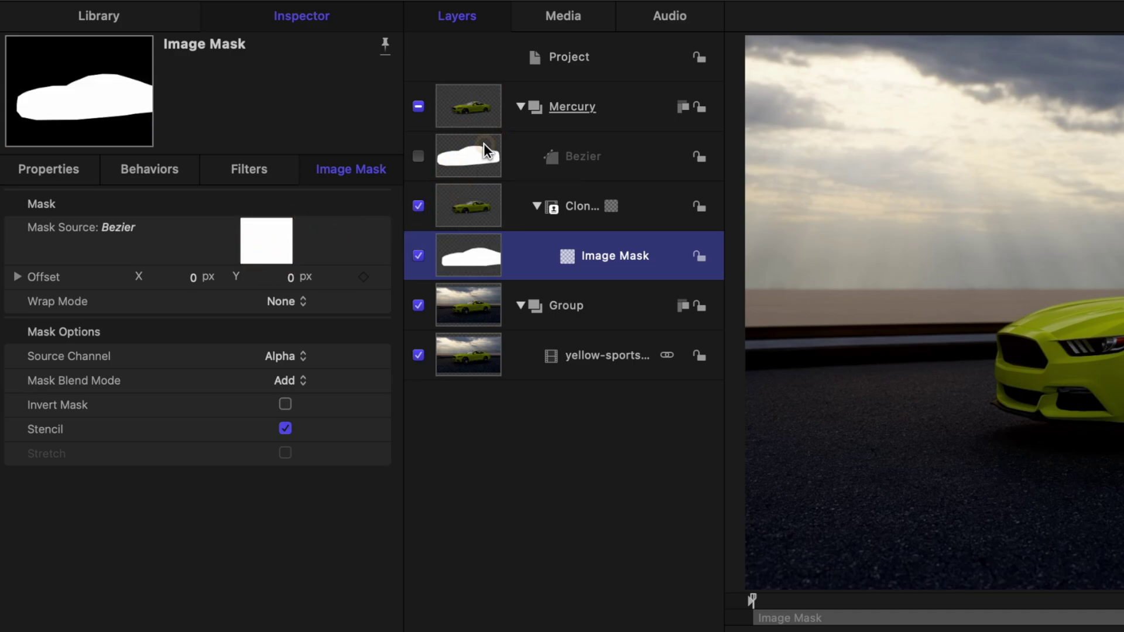
# Step: Hide the original footage group and scrub the timeline to examine the masked car against black
pyautogui.click(480, 210)
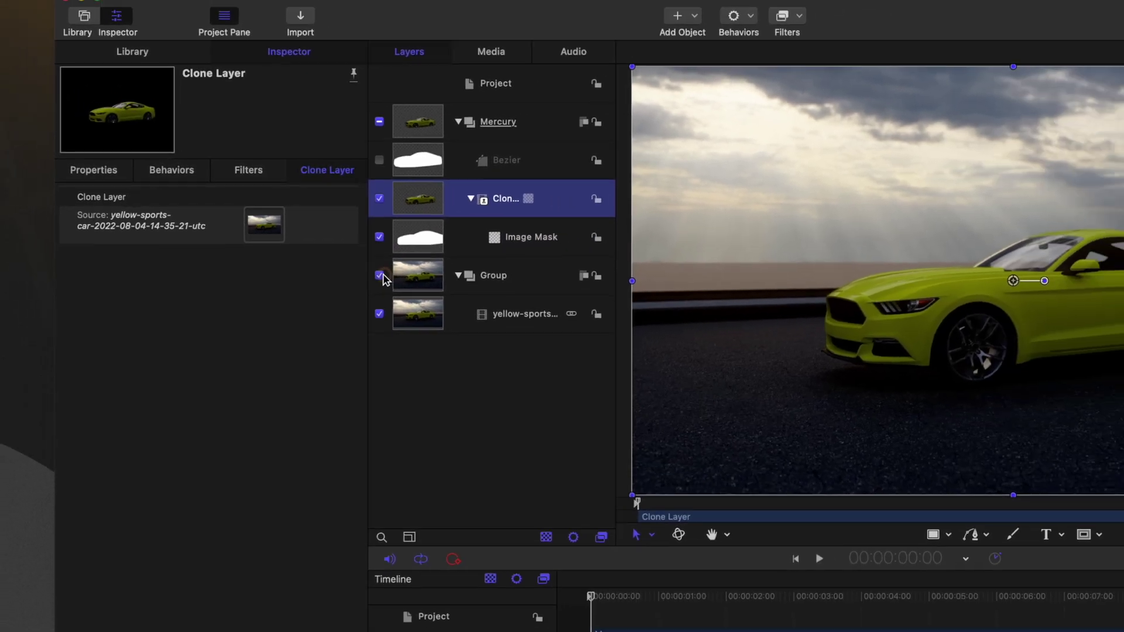
pyautogui.click(418, 305)
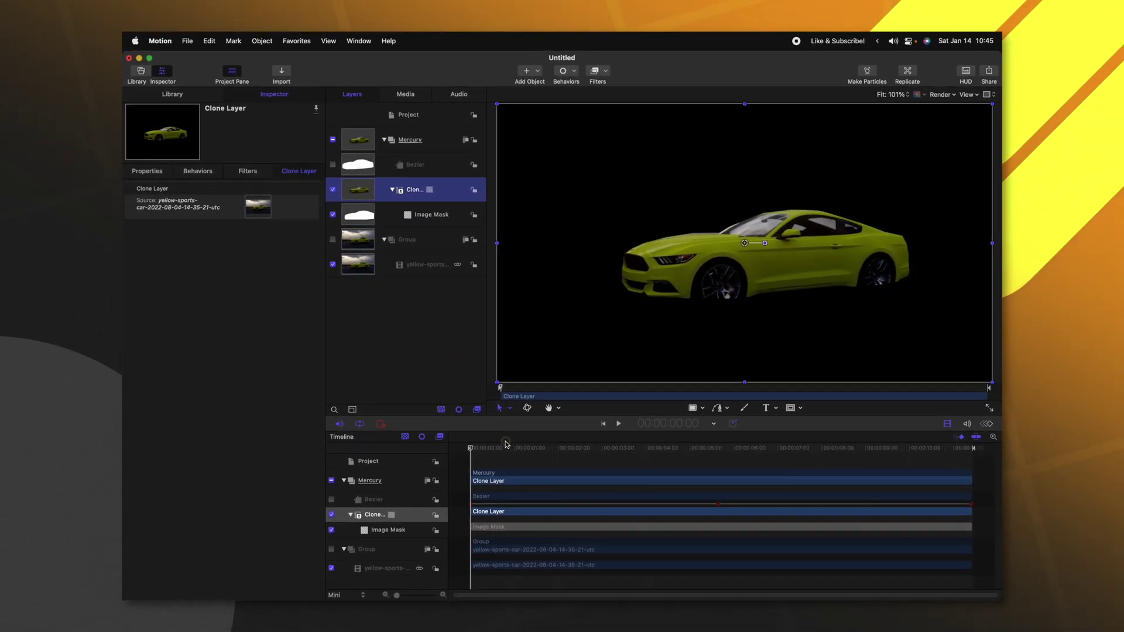
pyautogui.moveTo(507, 445); pyautogui.dragTo(712, 448)
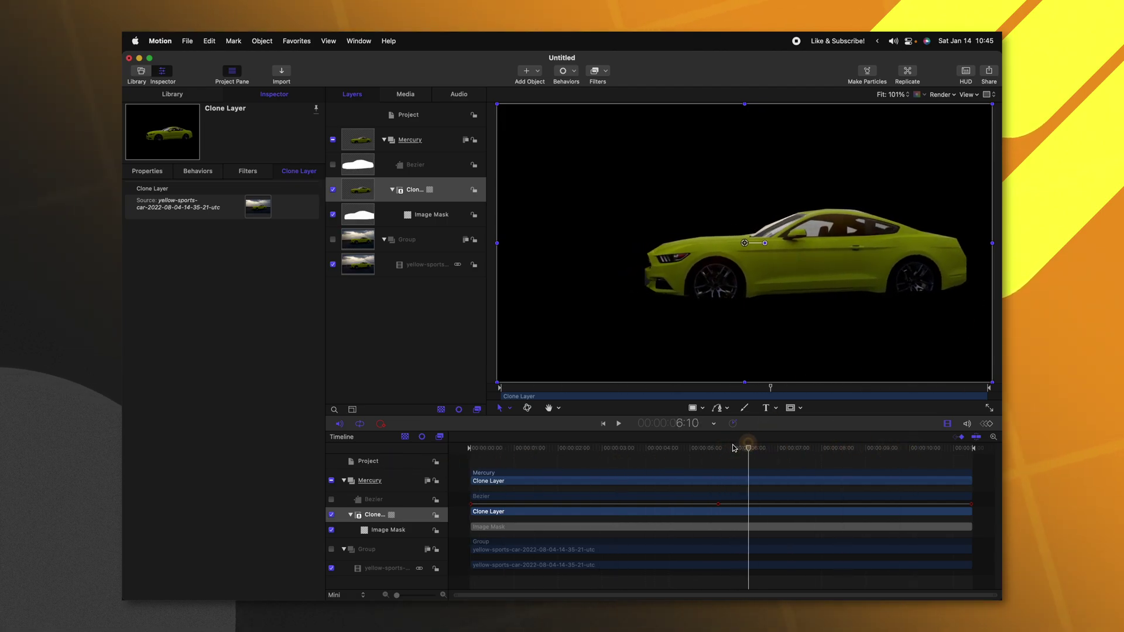
pyautogui.moveTo(732, 448); pyautogui.dragTo(691, 448)
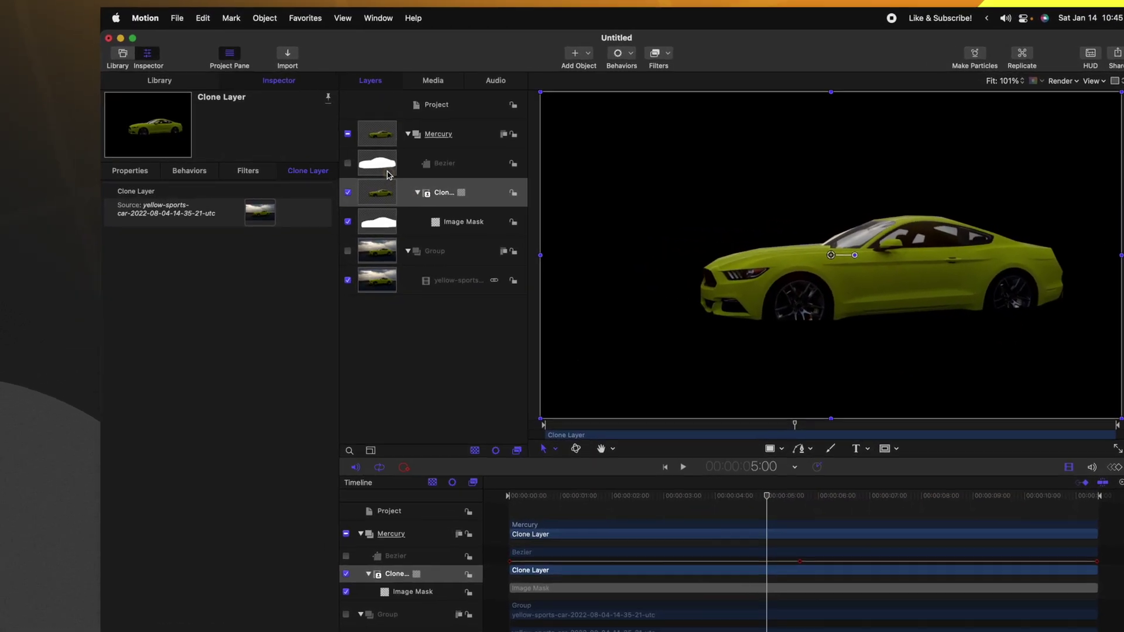
# Step: Set the Bezier shape's roundness to 10 and show the original footage group again
pyautogui.click(347, 174)
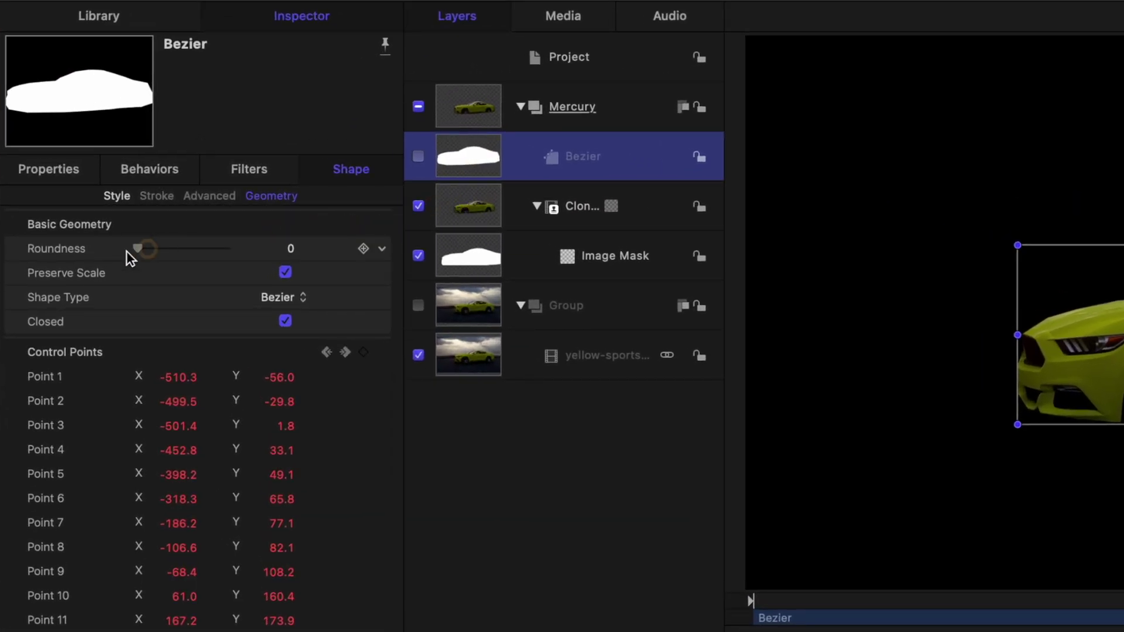
pyautogui.moveTo(138, 249); pyautogui.dragTo(156, 249)
pyautogui.moveTo(691, 449); pyautogui.dragTo(368, 478)
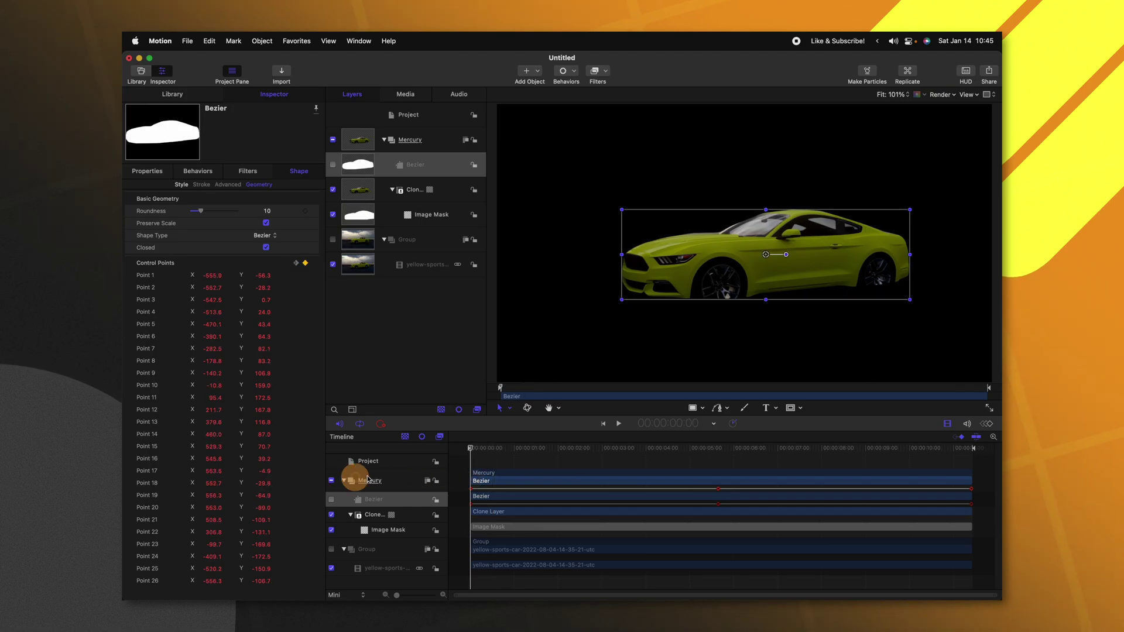
pyautogui.click(333, 240)
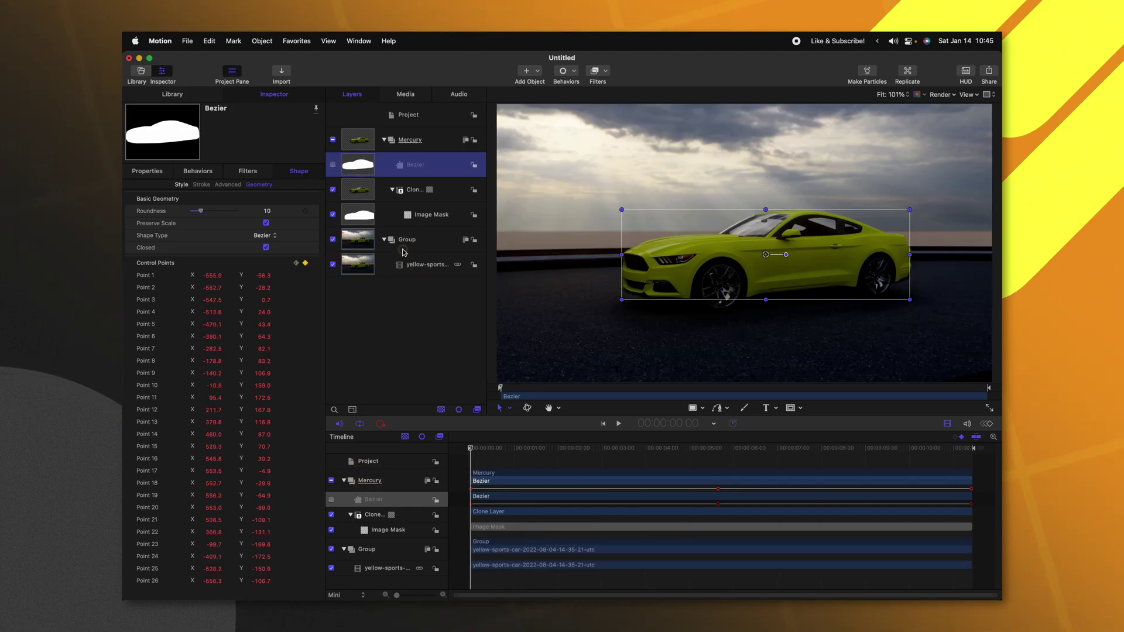
pyautogui.click(384, 296)
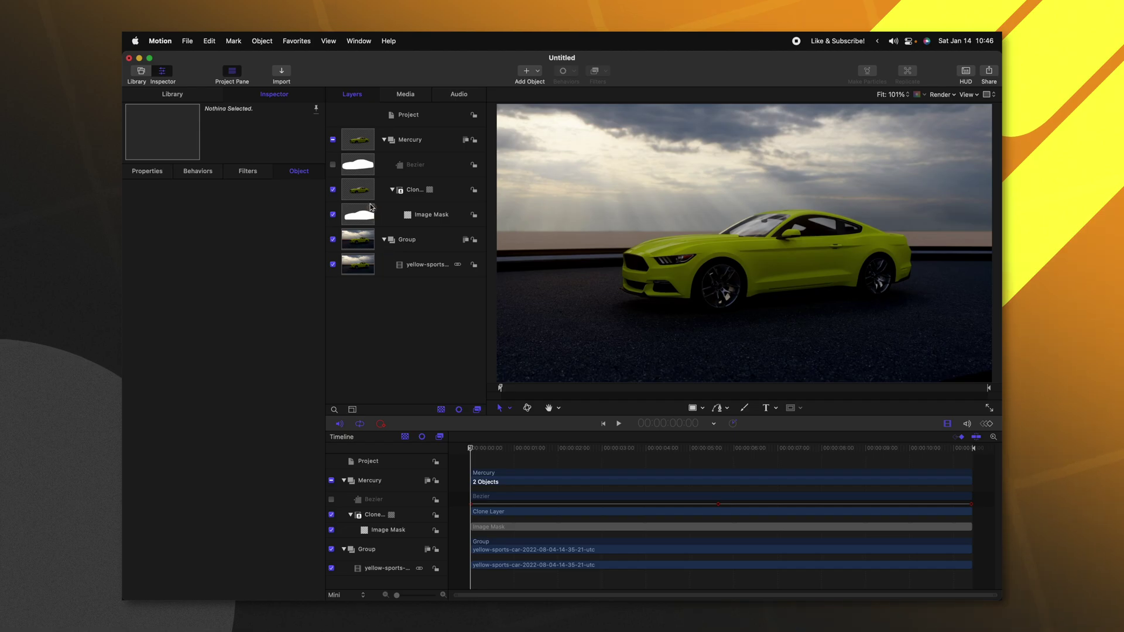
# Step: Apply the Bump Map distortion filter to the Mercury group
pyautogui.click(367, 145)
pyautogui.click(607, 72)
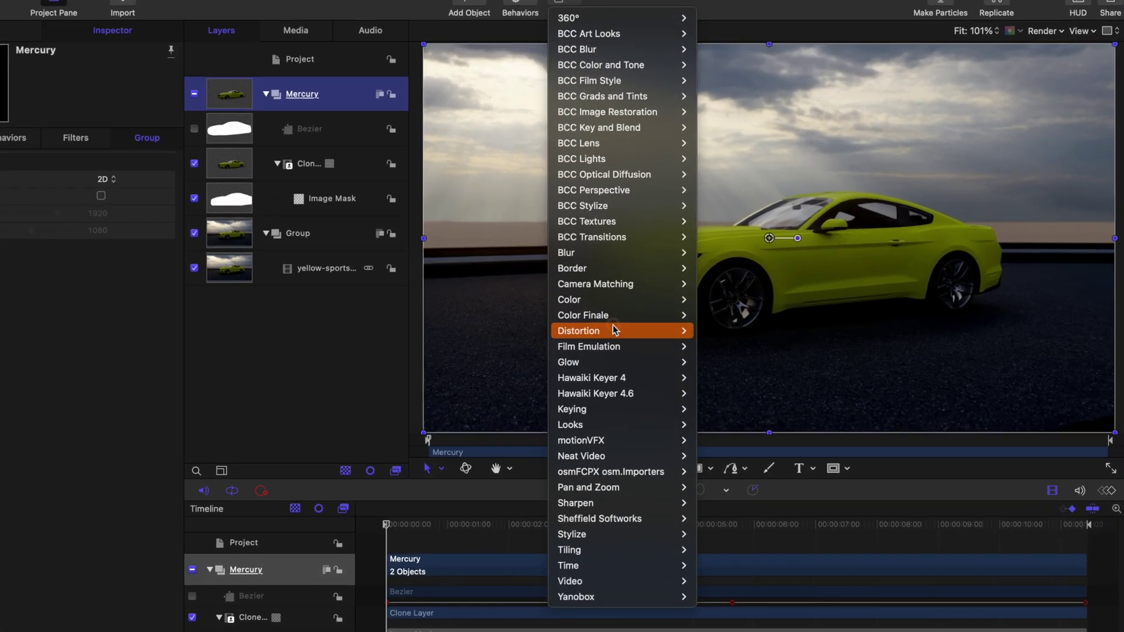
pyautogui.moveTo(638, 310)
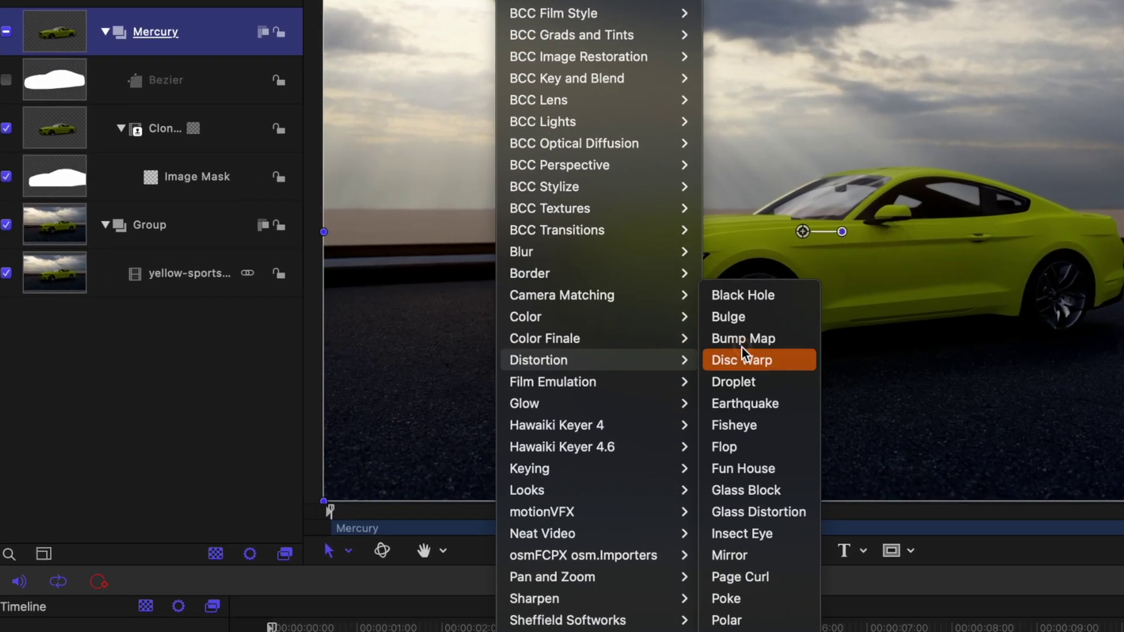
pyautogui.click(744, 346)
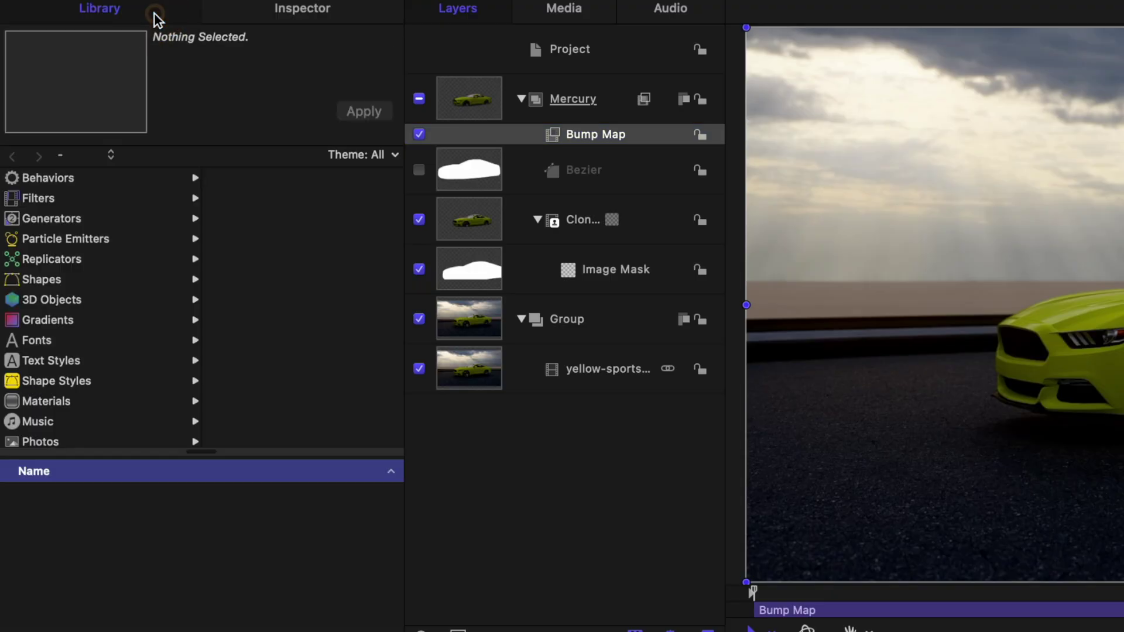
# Step: Create a new group named Distortion and add the Clouds generator to it
pyautogui.click(19, 222)
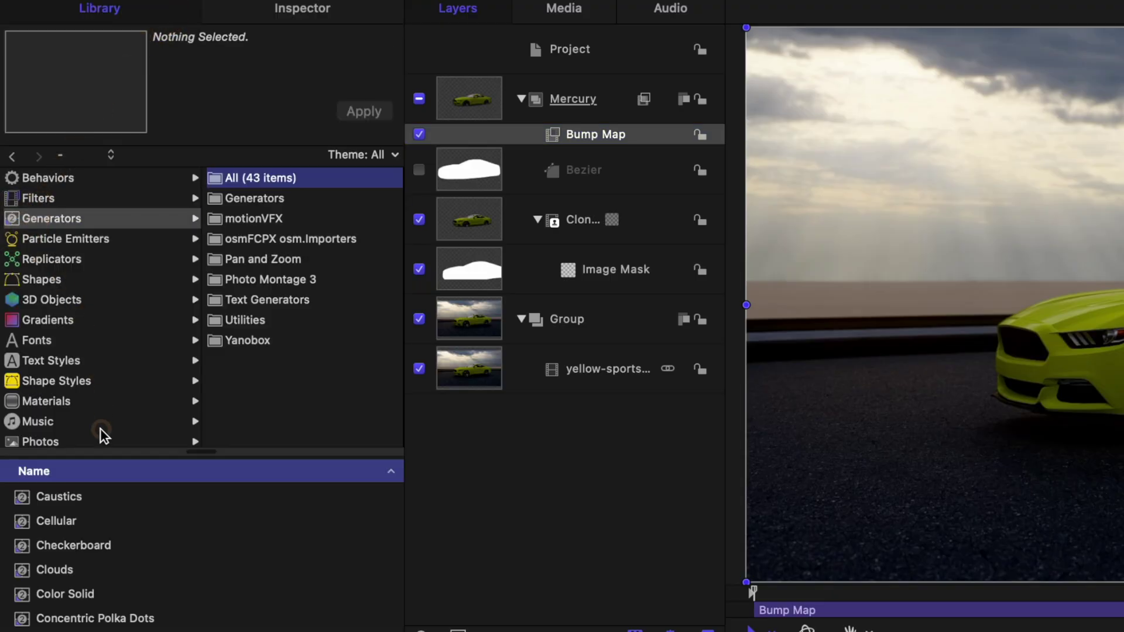
pyautogui.click(55, 570)
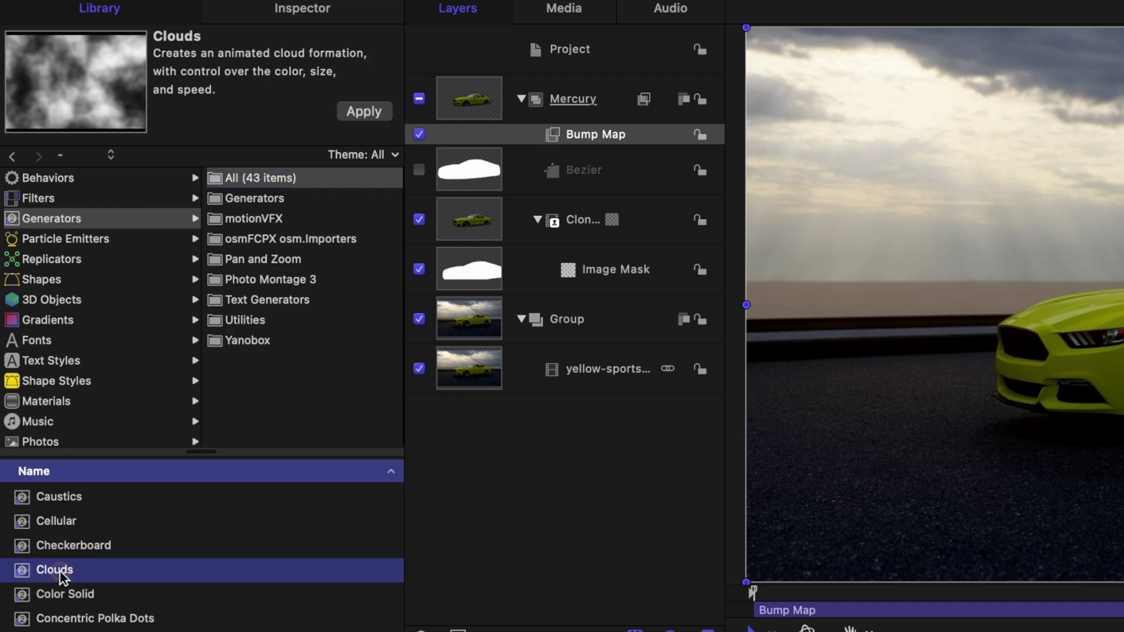
pyautogui.rightClick(545, 463)
pyautogui.click(565, 467)
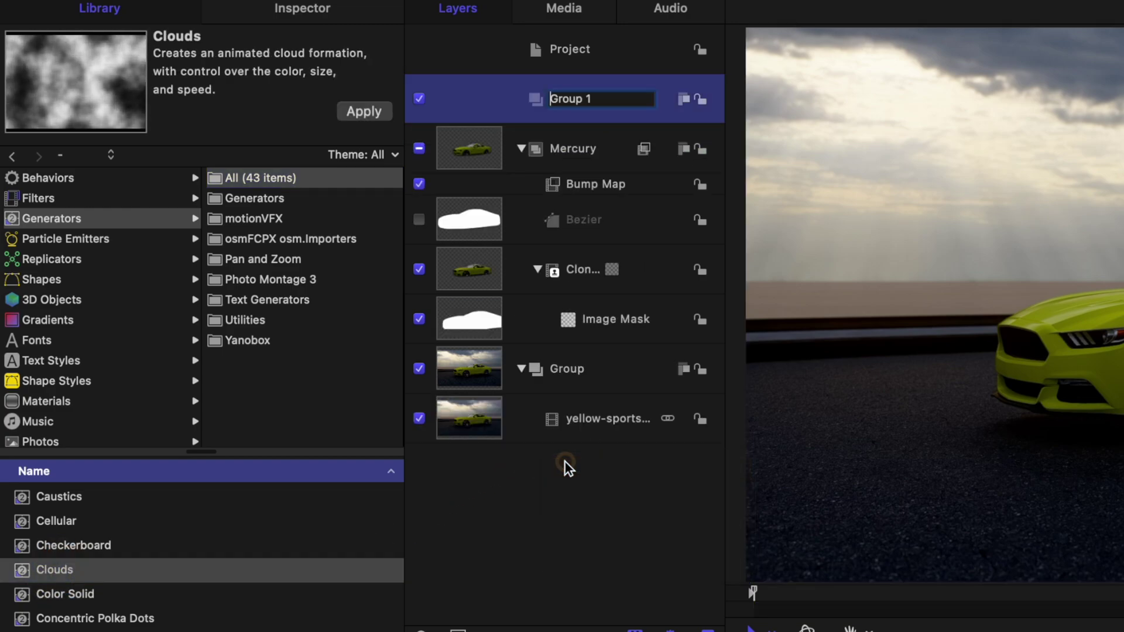
pyautogui.write('Distortion')
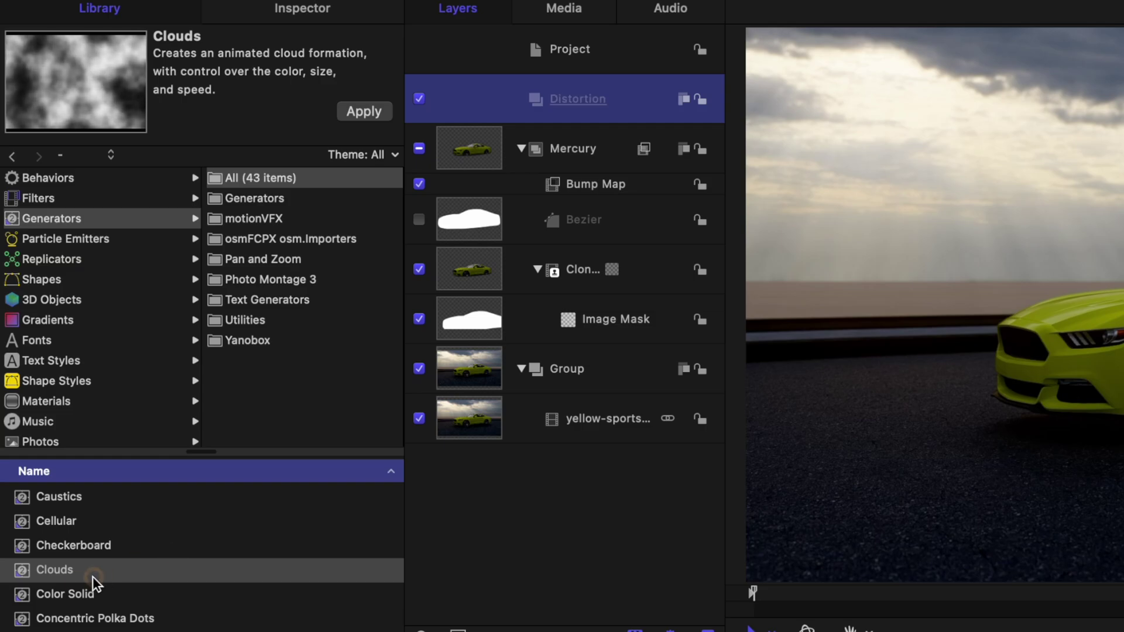
pyautogui.moveTo(26, 587); pyautogui.dragTo(584, 91)
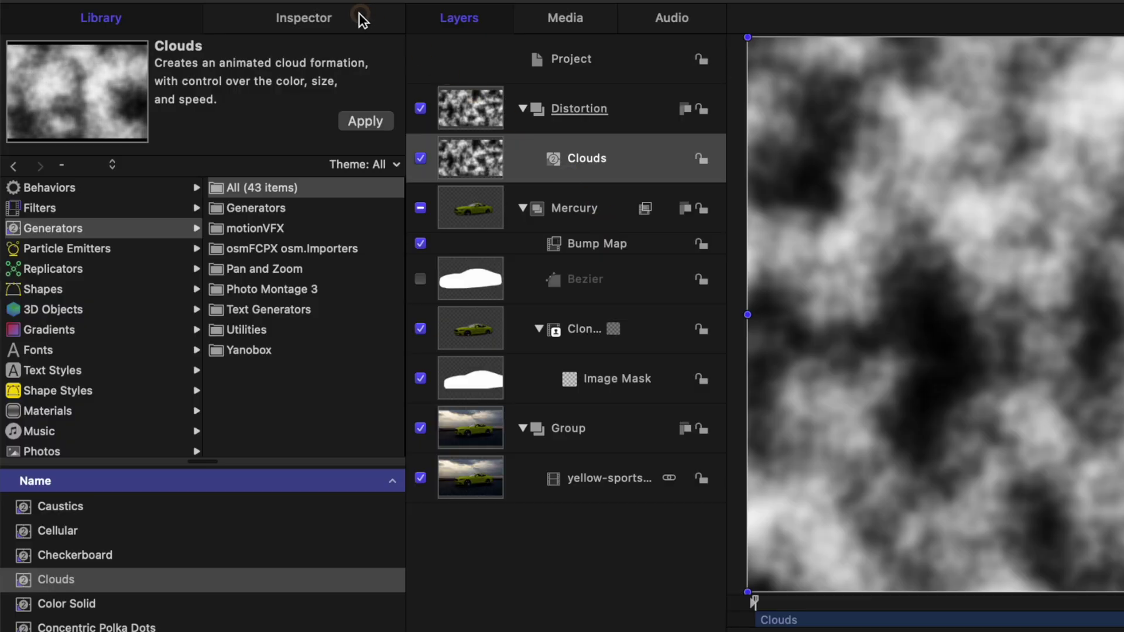
# Step: Add a Rate parameter behavior to the Clouds generator's Y Offset and set its rate to 0.1
pyautogui.click(328, 17)
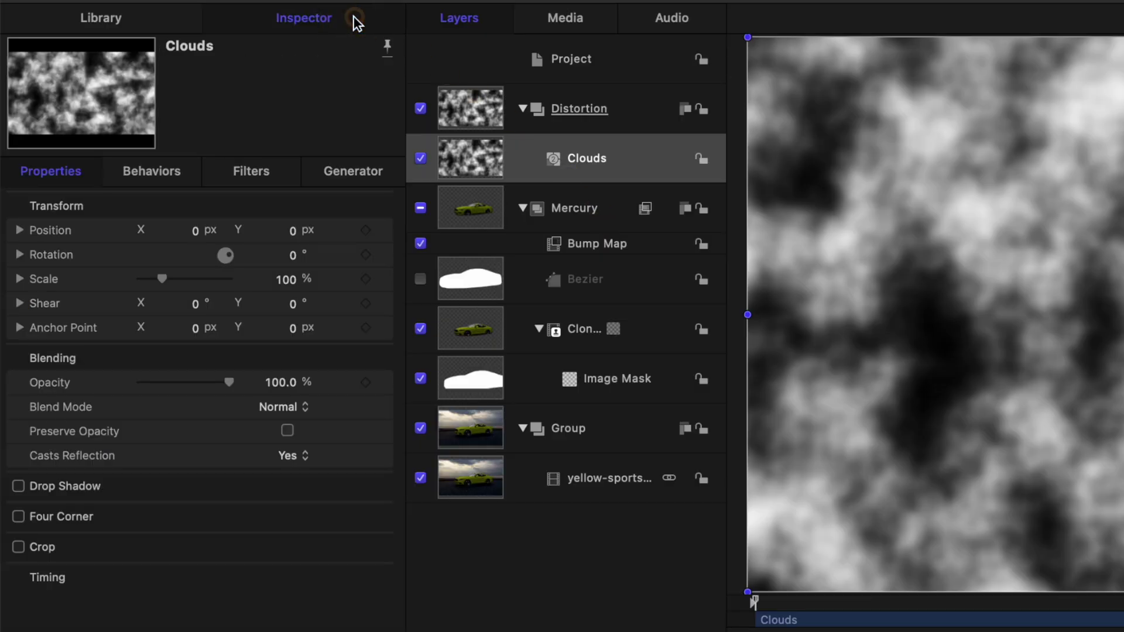
pyautogui.click(331, 185)
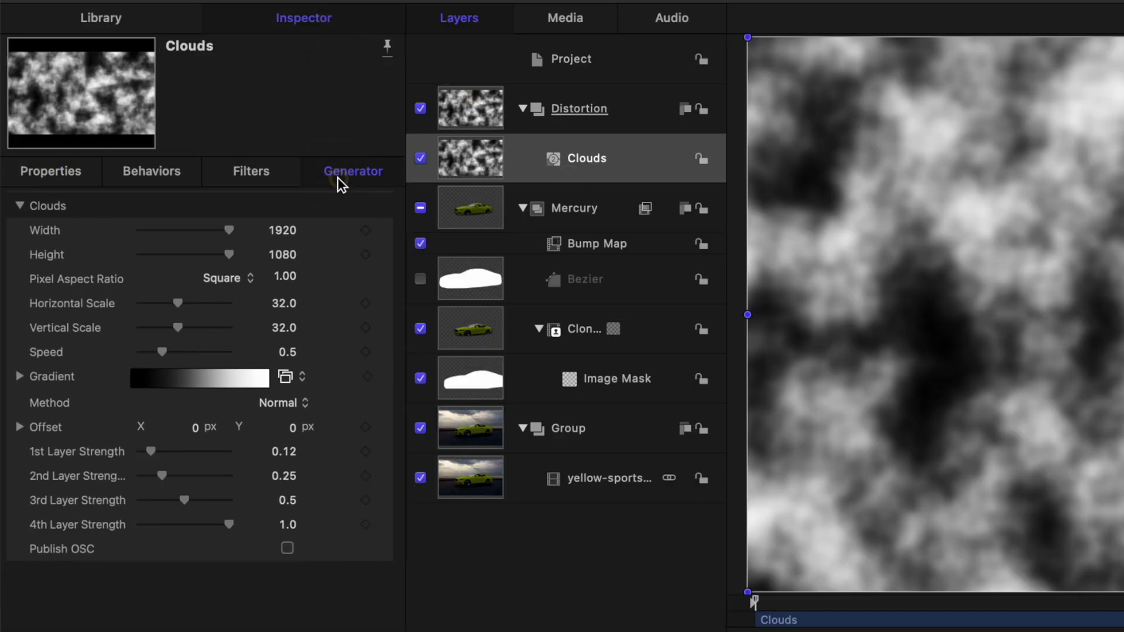
pyautogui.moveTo(178, 304); pyautogui.dragTo(176, 338)
pyautogui.click(20, 428)
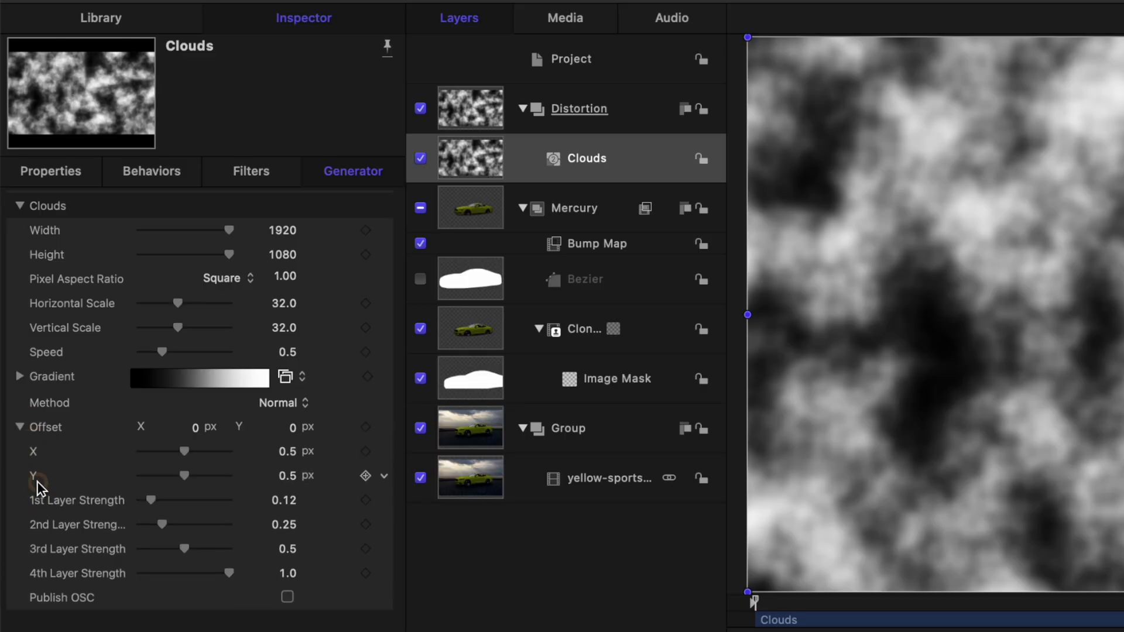
pyautogui.click(382, 480)
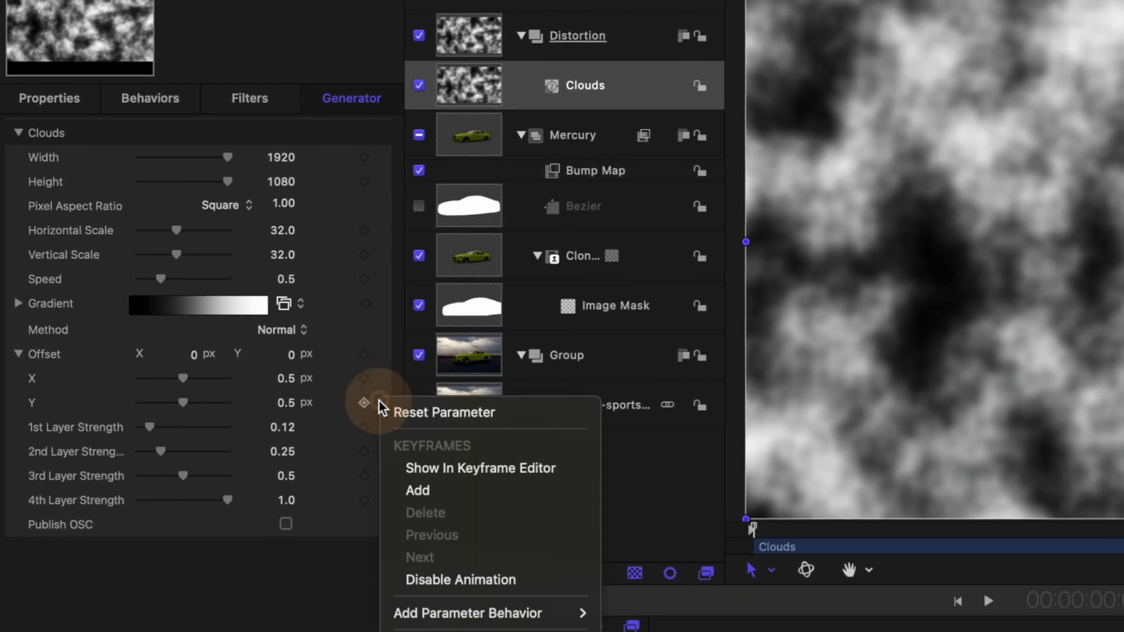
pyautogui.moveTo(483, 280)
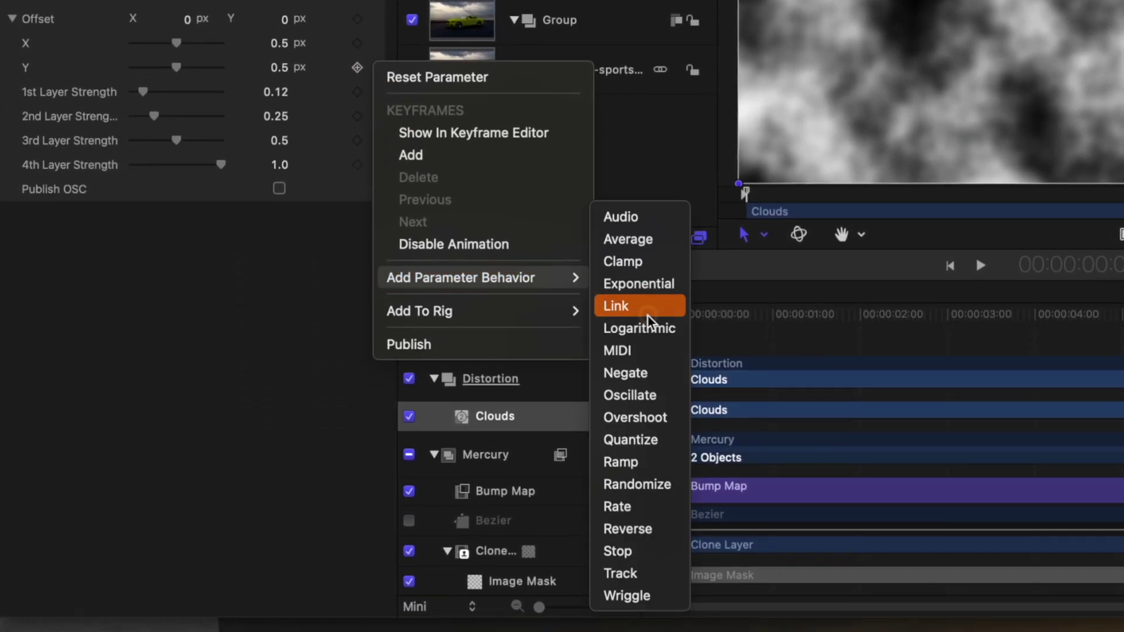
pyautogui.click(645, 503)
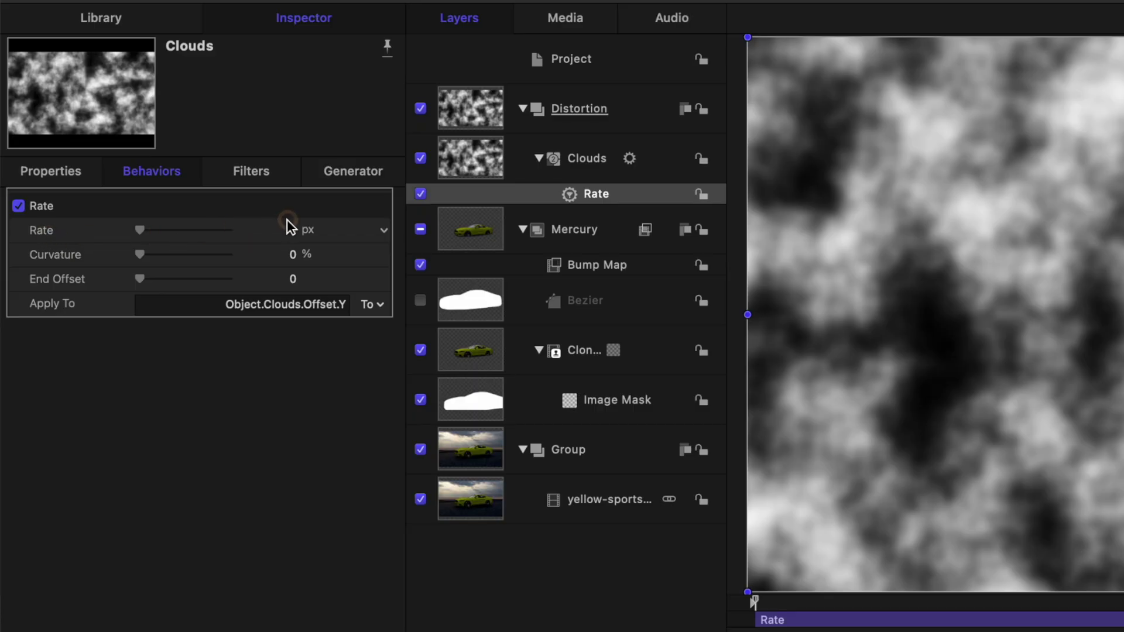
pyautogui.click(292, 228)
pyautogui.write('.1')
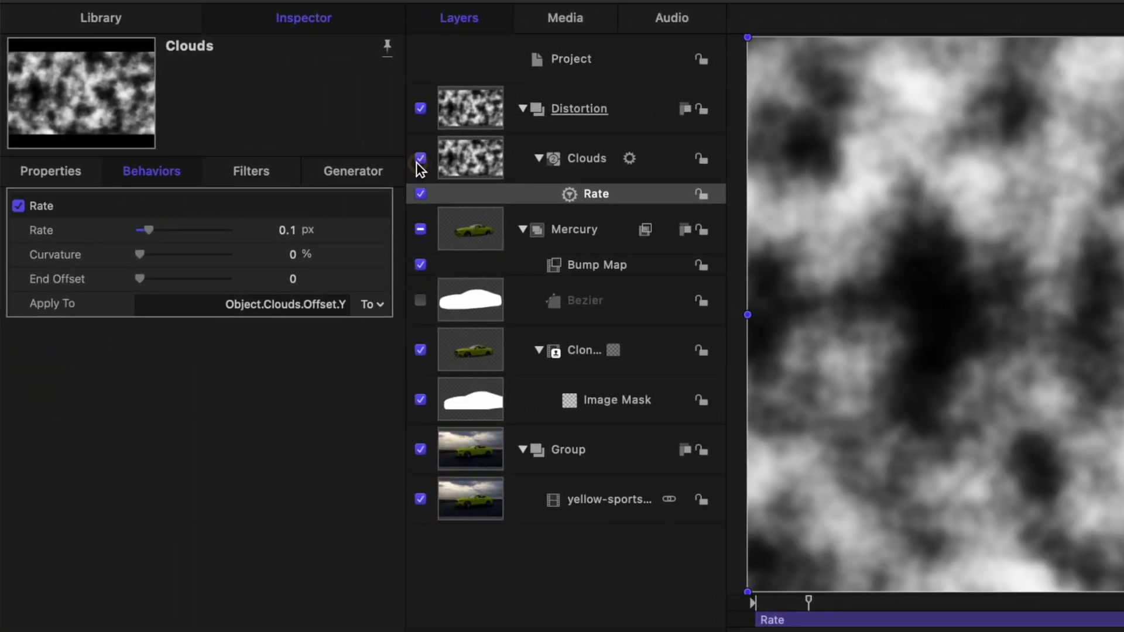
# Step: Hide the Clouds generator and assign it as the Map Image of the Mercury group's Bump Map filter
pyautogui.click(418, 162)
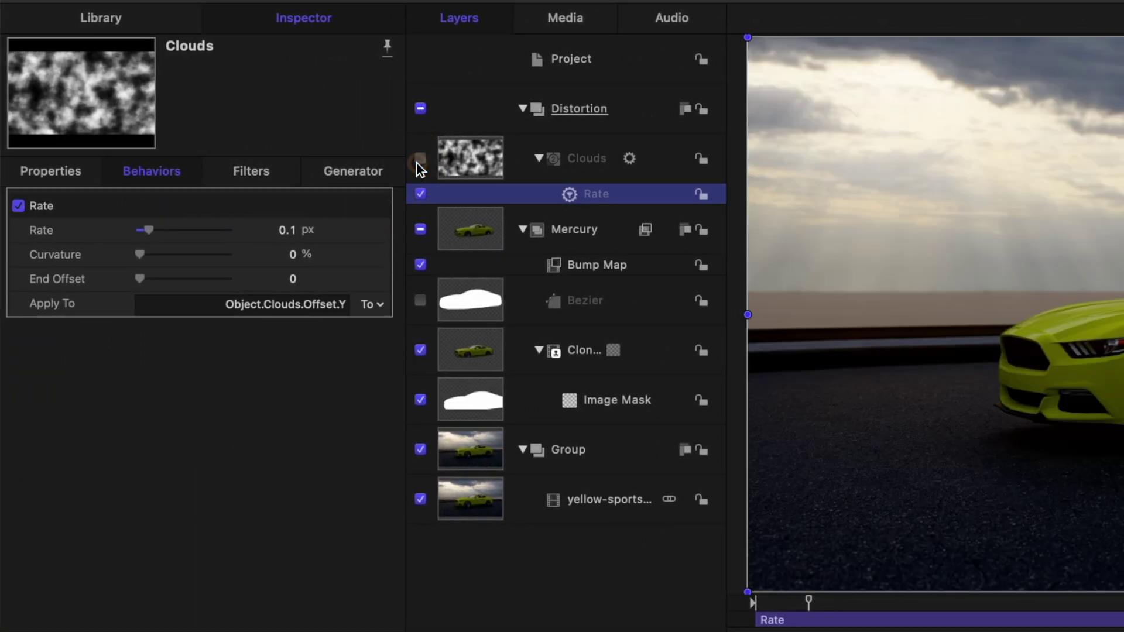
pyautogui.click(598, 231)
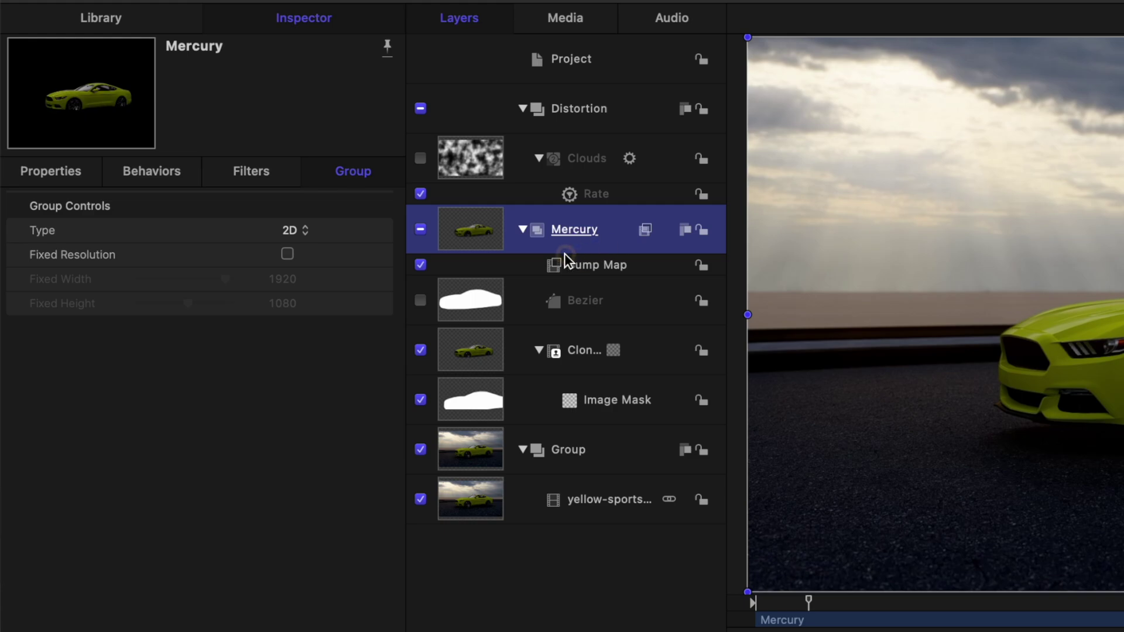
pyautogui.click(584, 276)
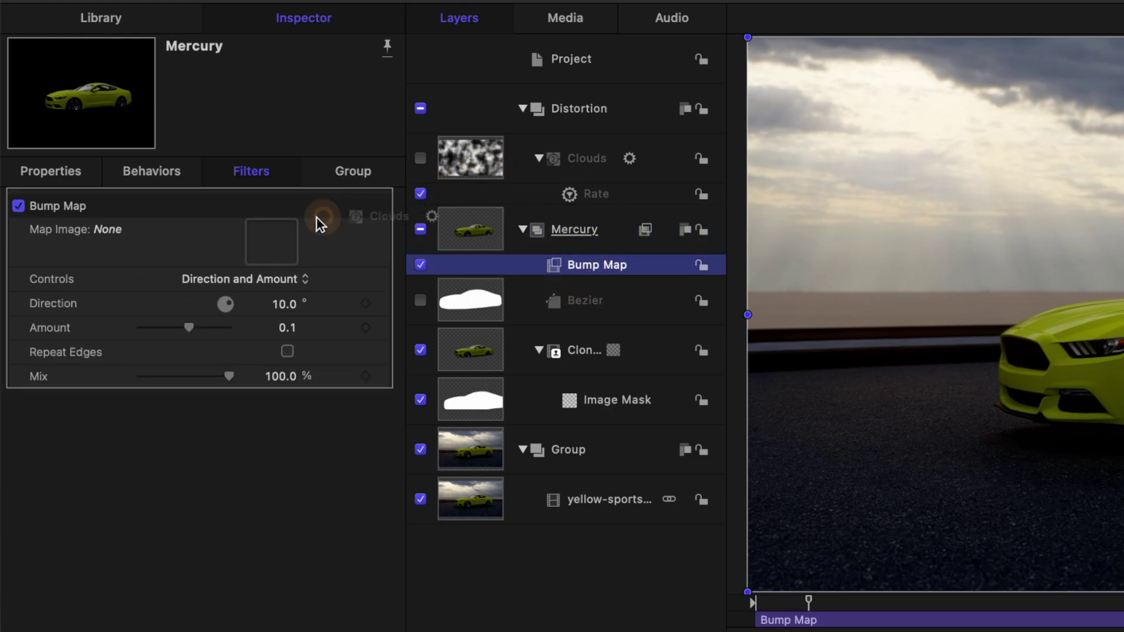
pyautogui.moveTo(271, 246); pyautogui.dragTo(271, 246)
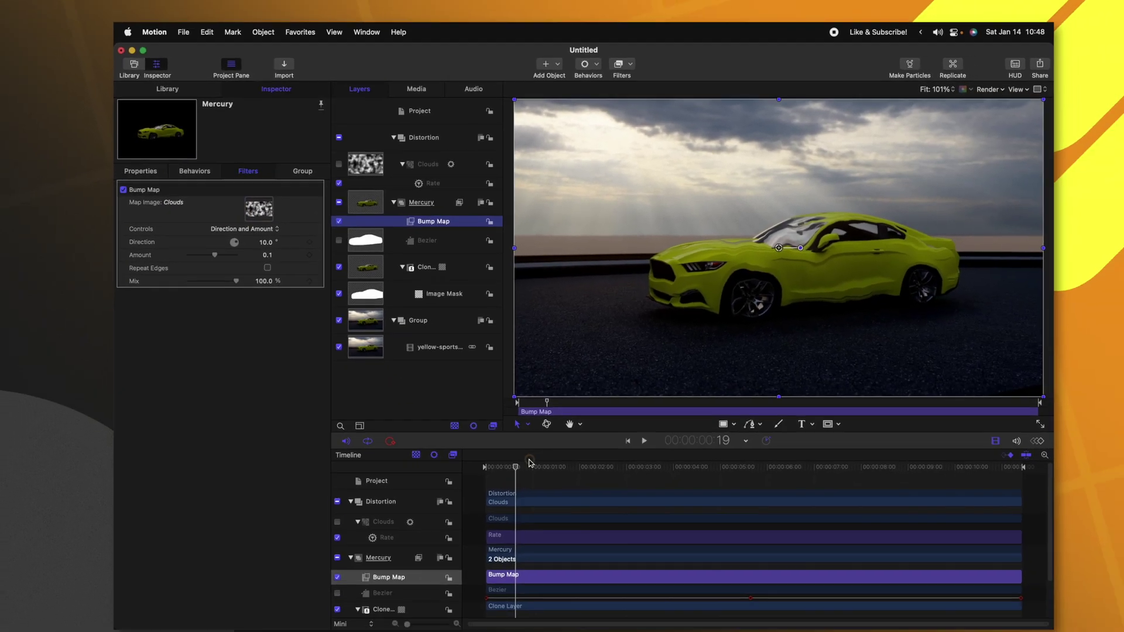
pyautogui.moveTo(529, 462); pyautogui.dragTo(856, 467)
pyautogui.click(496, 464)
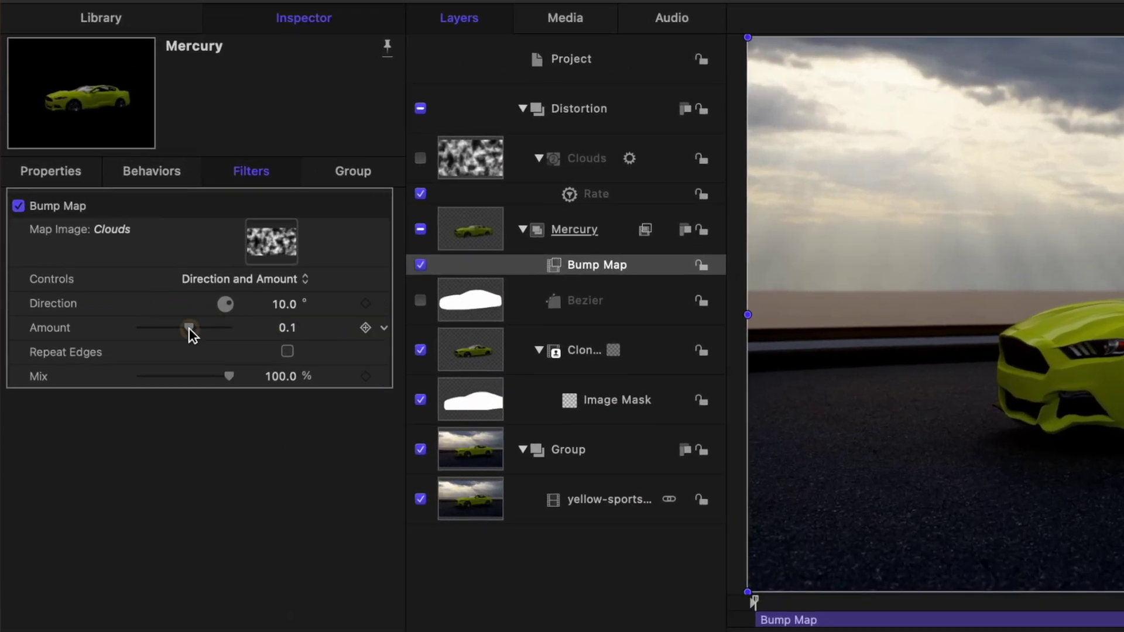
# Step: Set the Bump Map amount to 0.57 and direction to 180°, and scrub the timeline to preview the distortion
pyautogui.moveTo(209, 328); pyautogui.dragTo(209, 328)
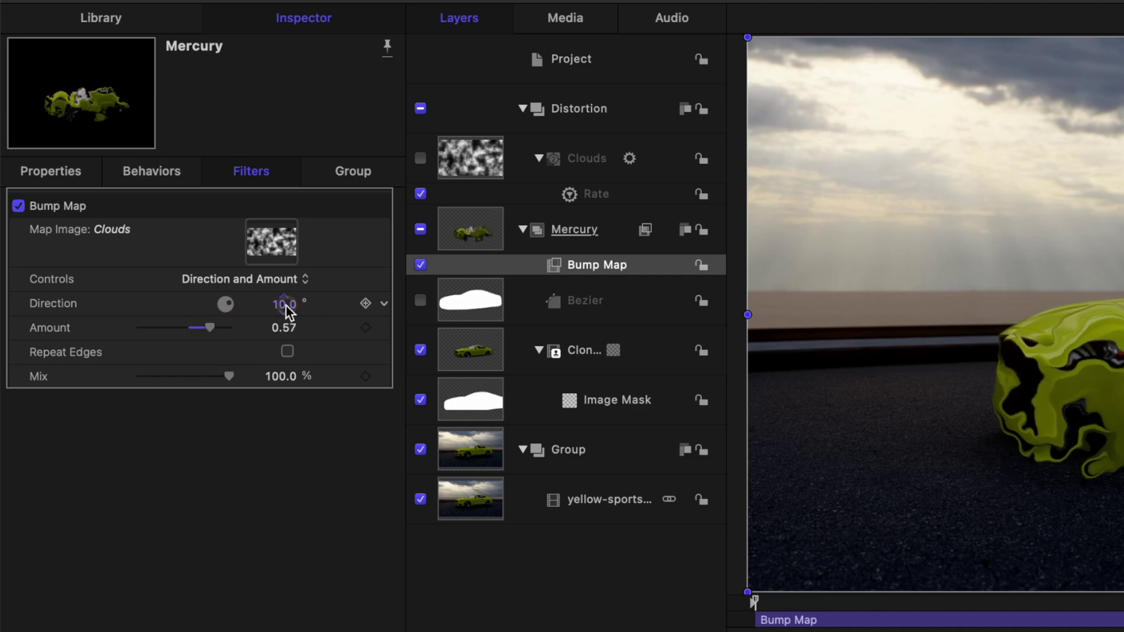
pyautogui.moveTo(284, 304); pyautogui.dragTo(284, 304)
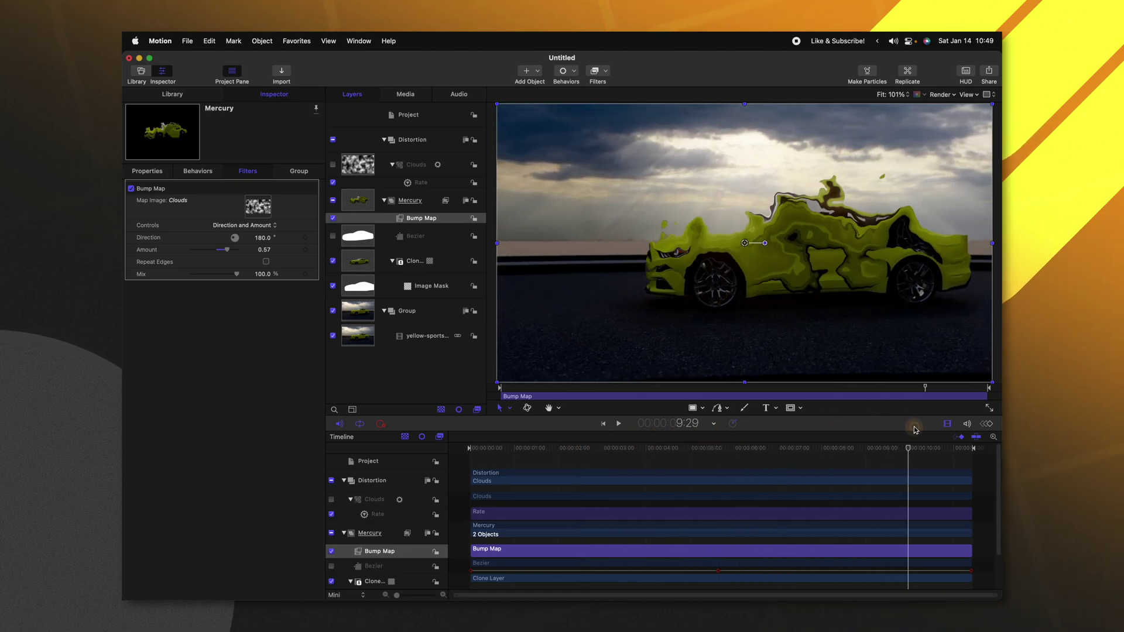
pyautogui.moveTo(755, 433); pyautogui.dragTo(476, 441)
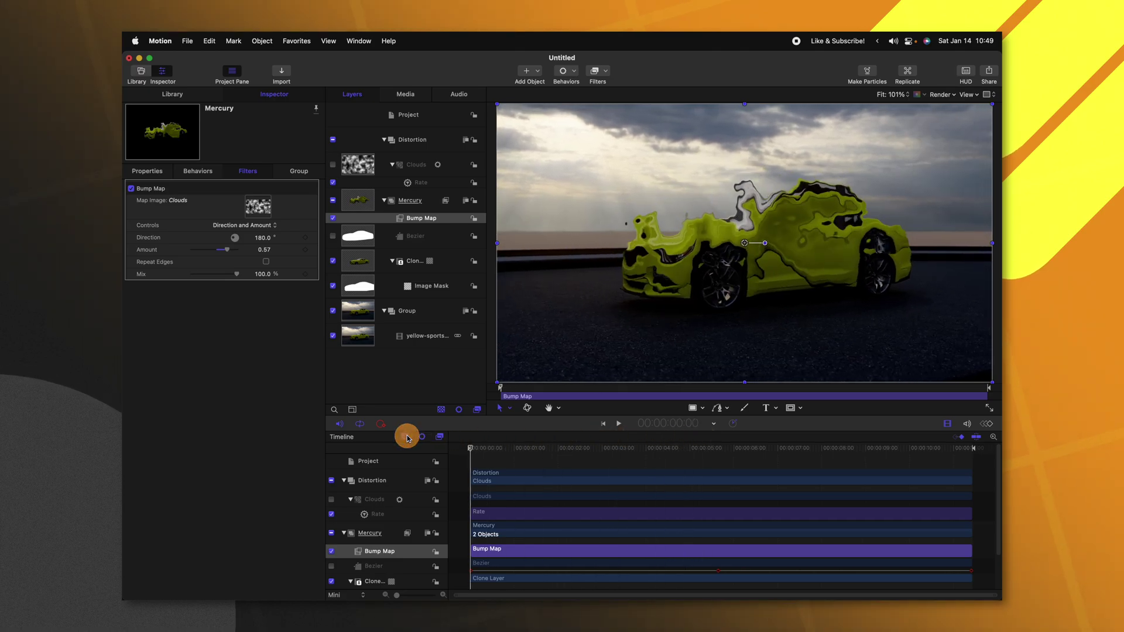
# Step: Duplicate the Mercury group and delete the Bump Map filter from the copy
pyautogui.click(409, 201)
pyautogui.press('super+d')
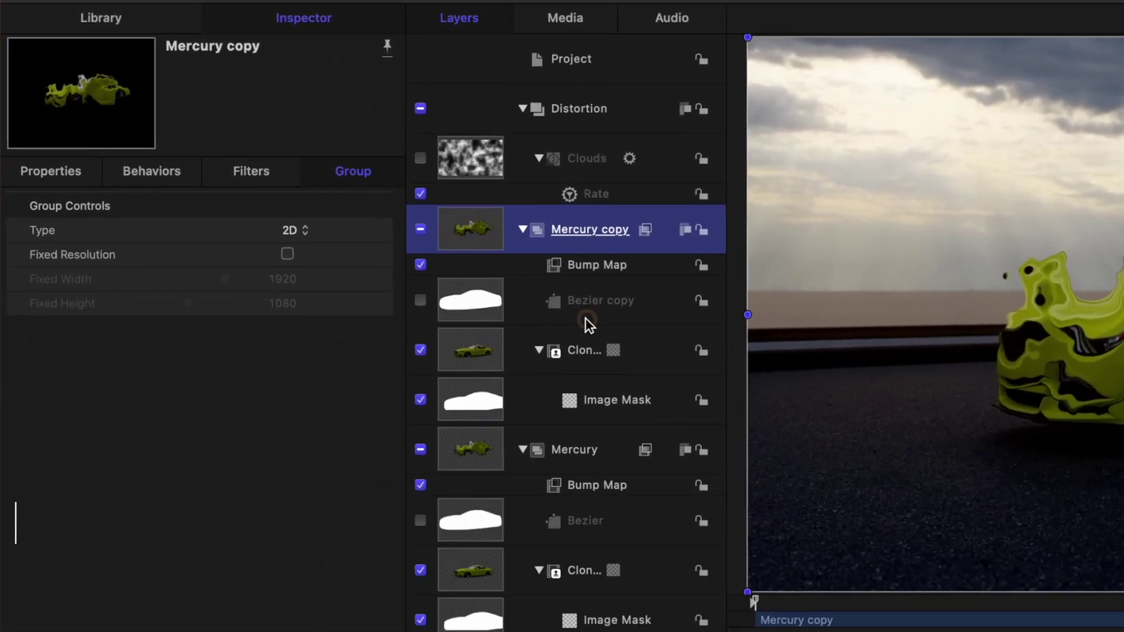
pyautogui.click(602, 269)
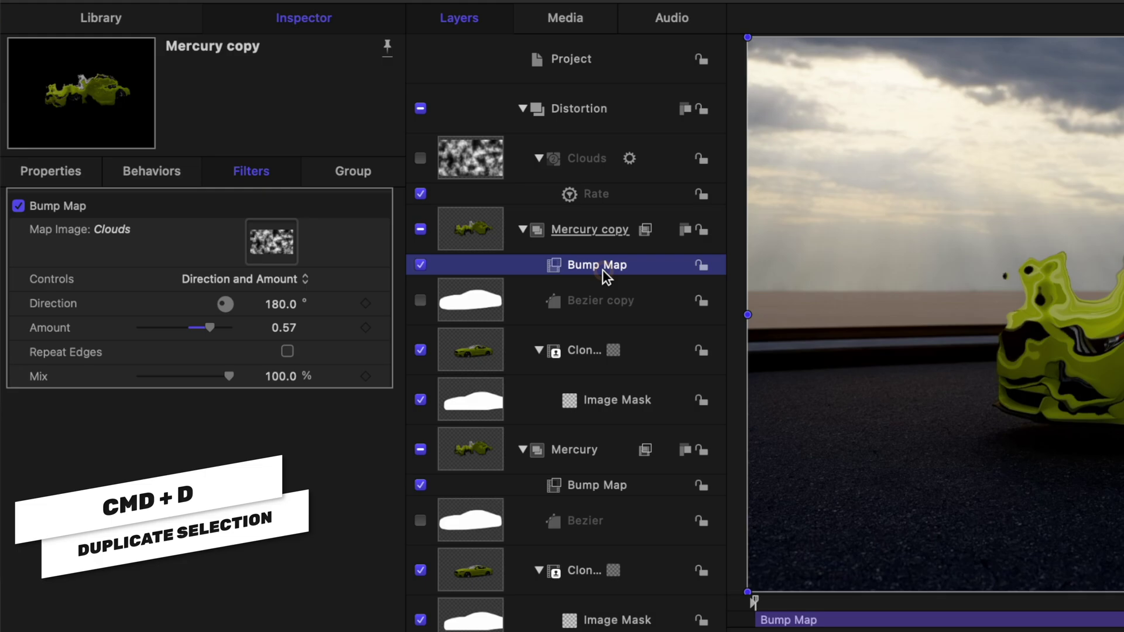
pyautogui.press('Delete')
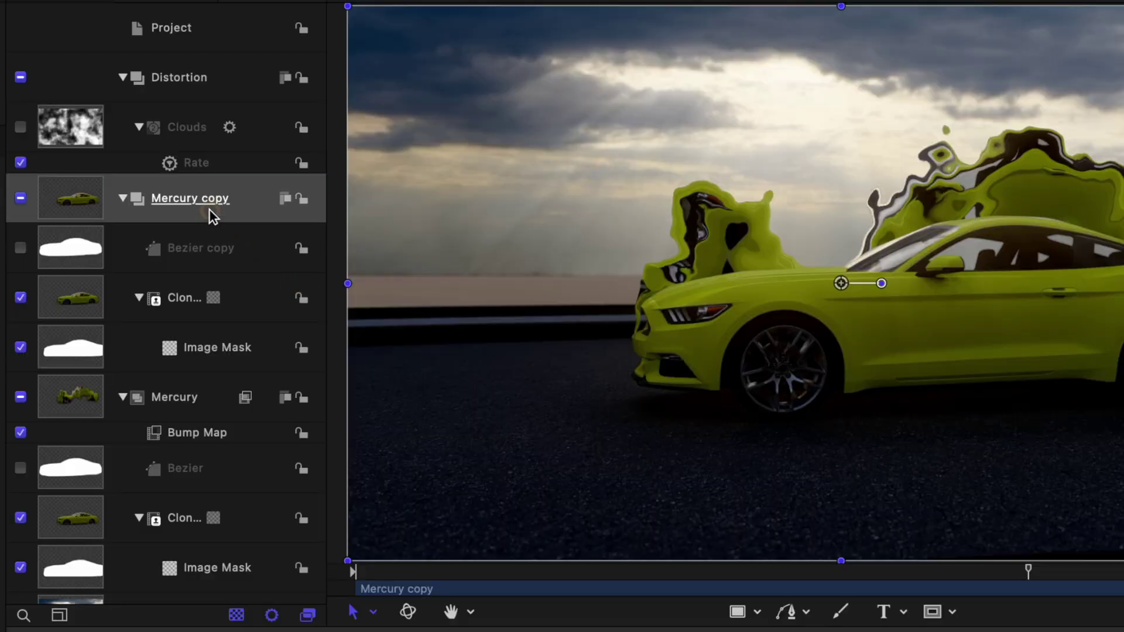
# Step: Rename the Mercury copy to Foreground and create a duplicate of it named Foreground Key
pyautogui.doubleClick(210, 199)
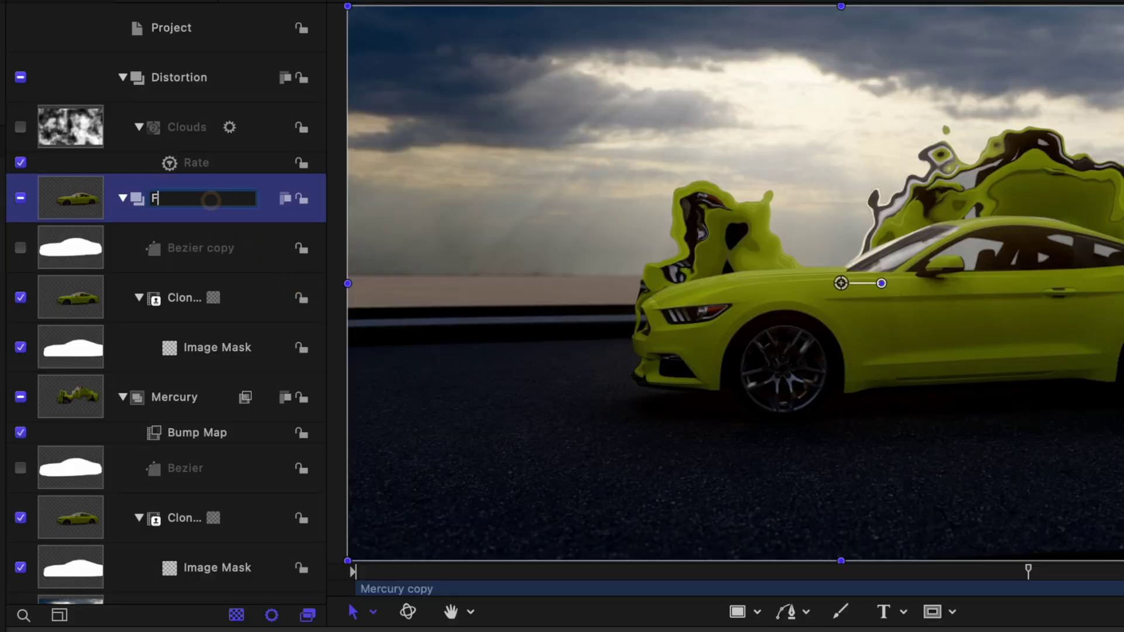
pyautogui.press('super+d')
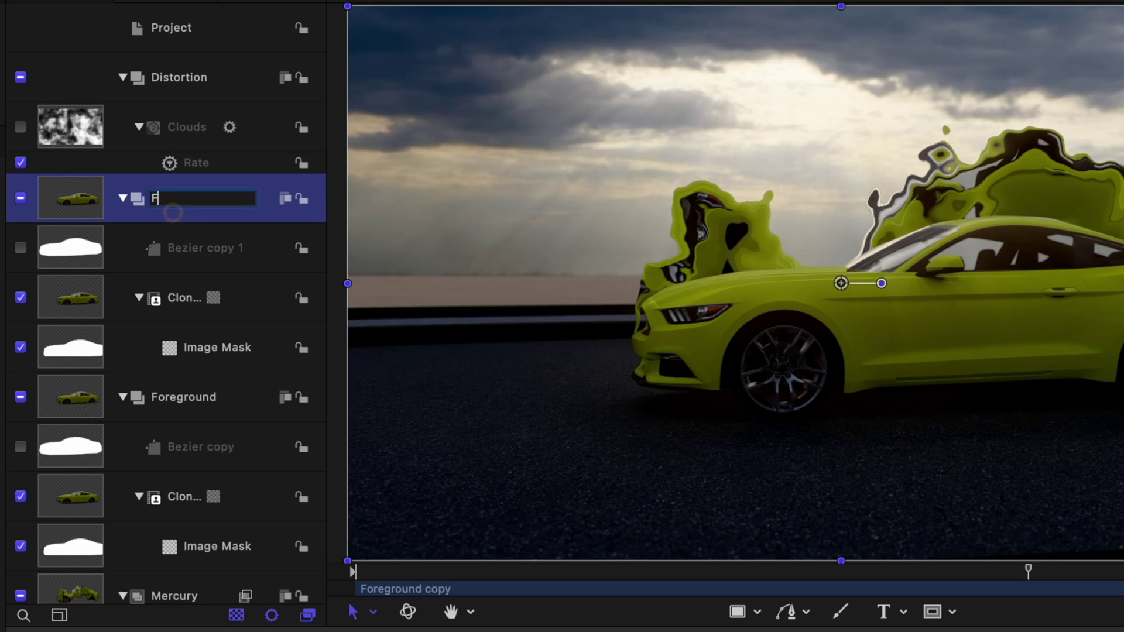
pyautogui.write('Key')
pyautogui.press('Return')
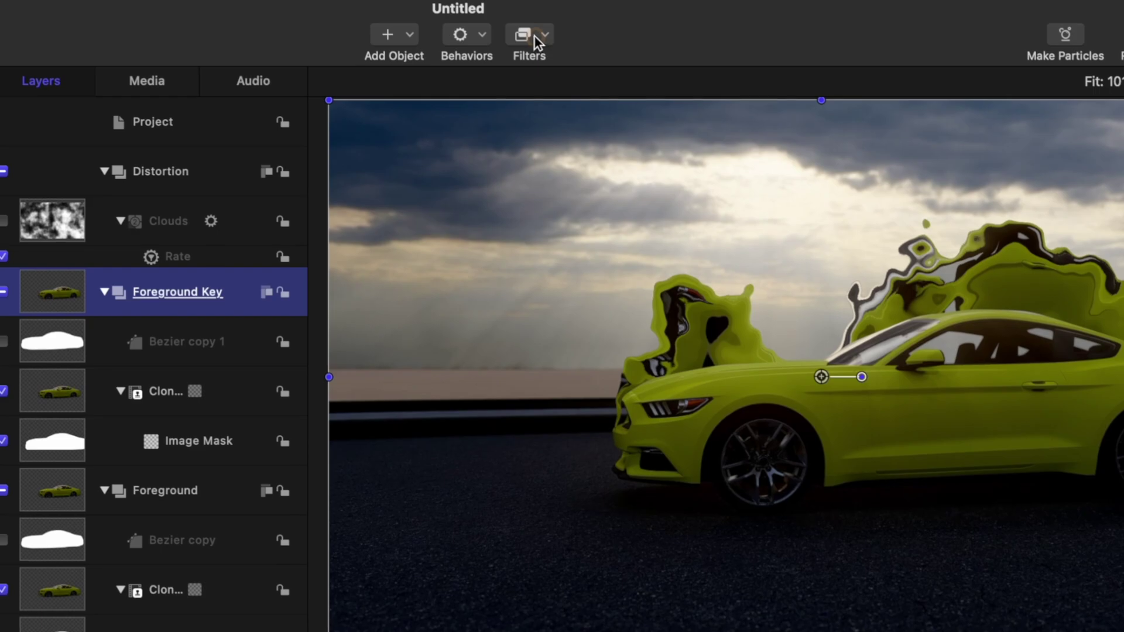
# Step: Apply the Keyer filter to the Foreground Key group and delete the image mask from its clone layer
pyautogui.click(535, 37)
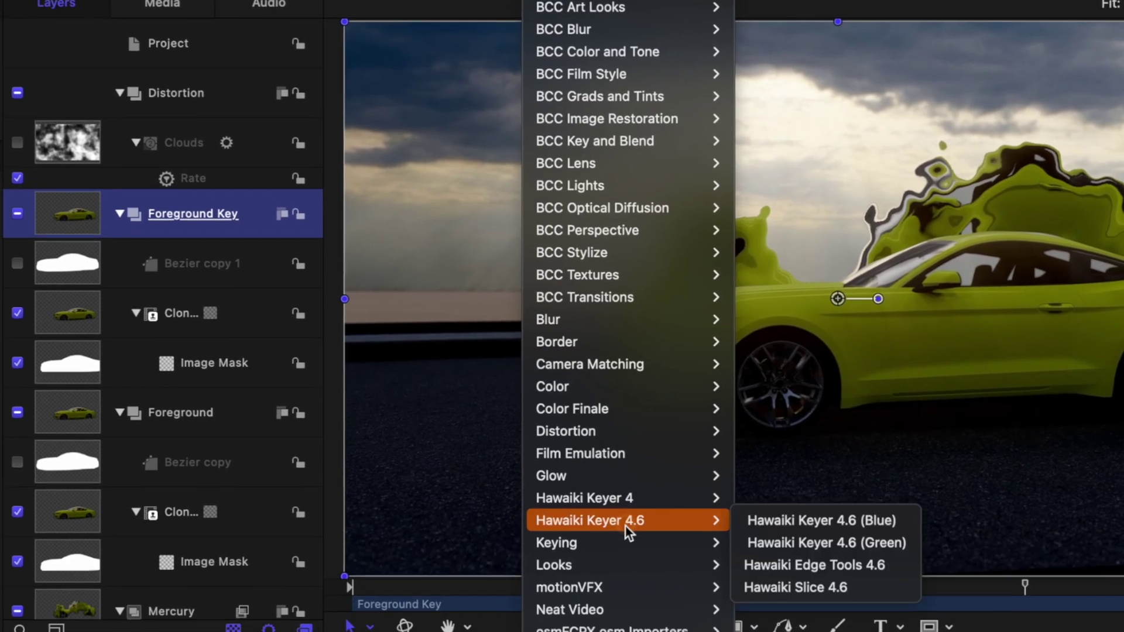
pyautogui.moveTo(655, 624)
pyautogui.click(757, 526)
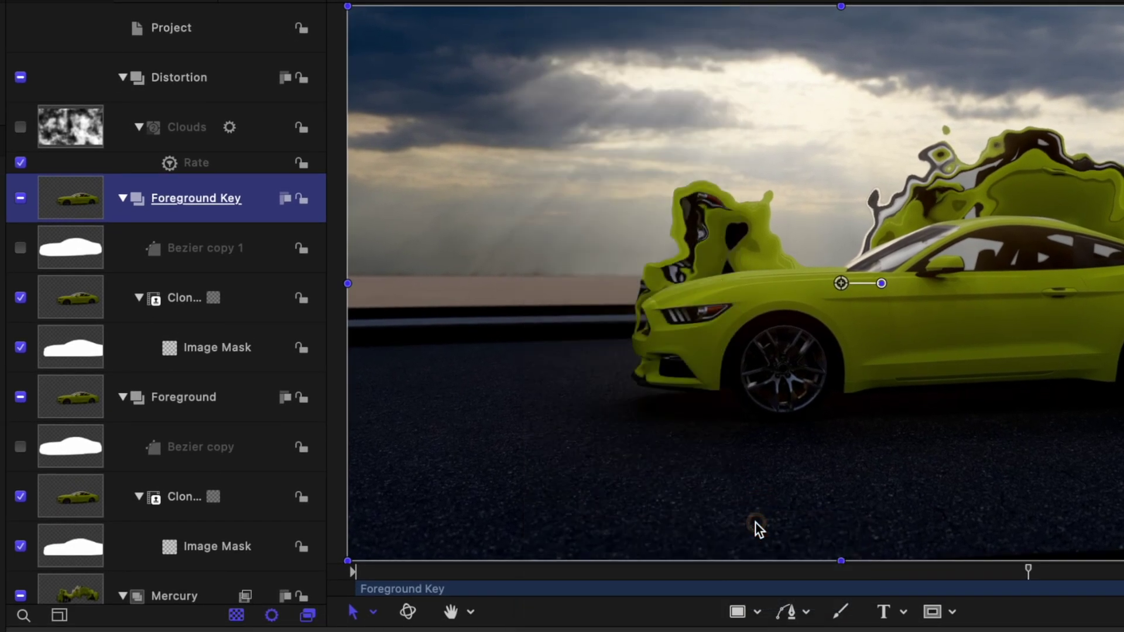
pyautogui.click(183, 384)
pyautogui.press('Delete')
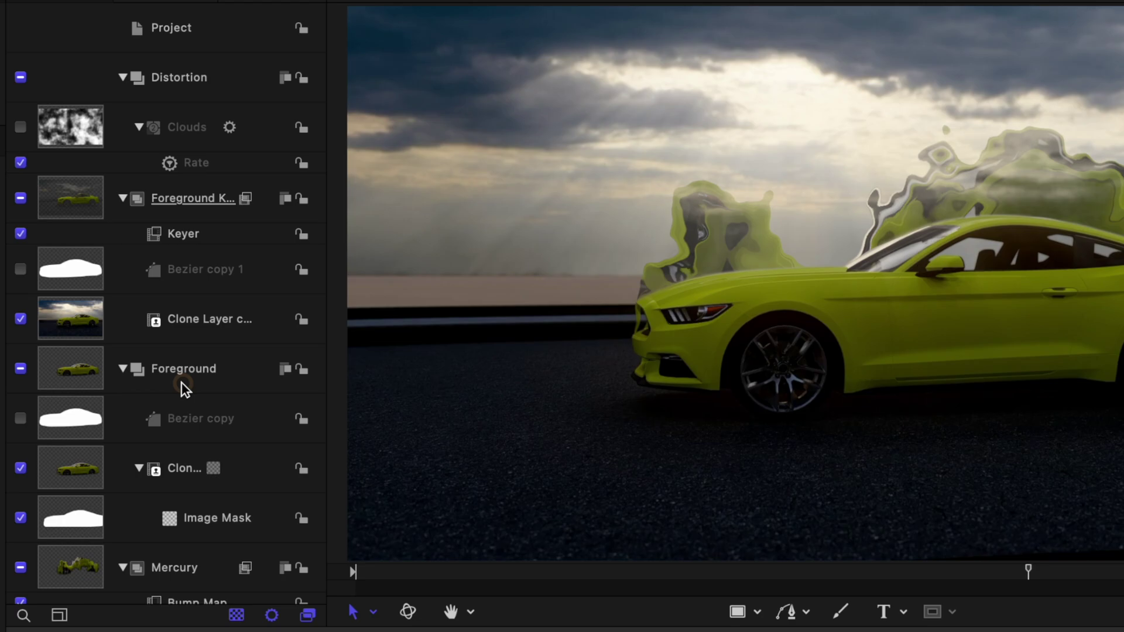
# Step: Sample the car's yellow-green paint with the Keyer and invert the key, with the Foreground group shown again
pyautogui.click(94, 199)
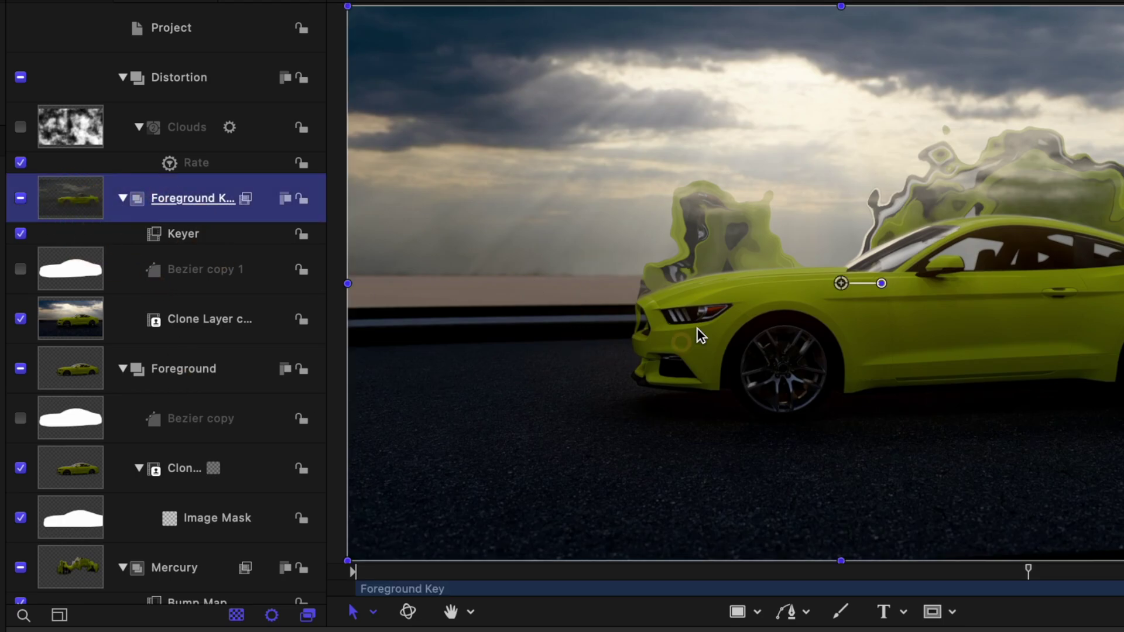
pyautogui.click(183, 233)
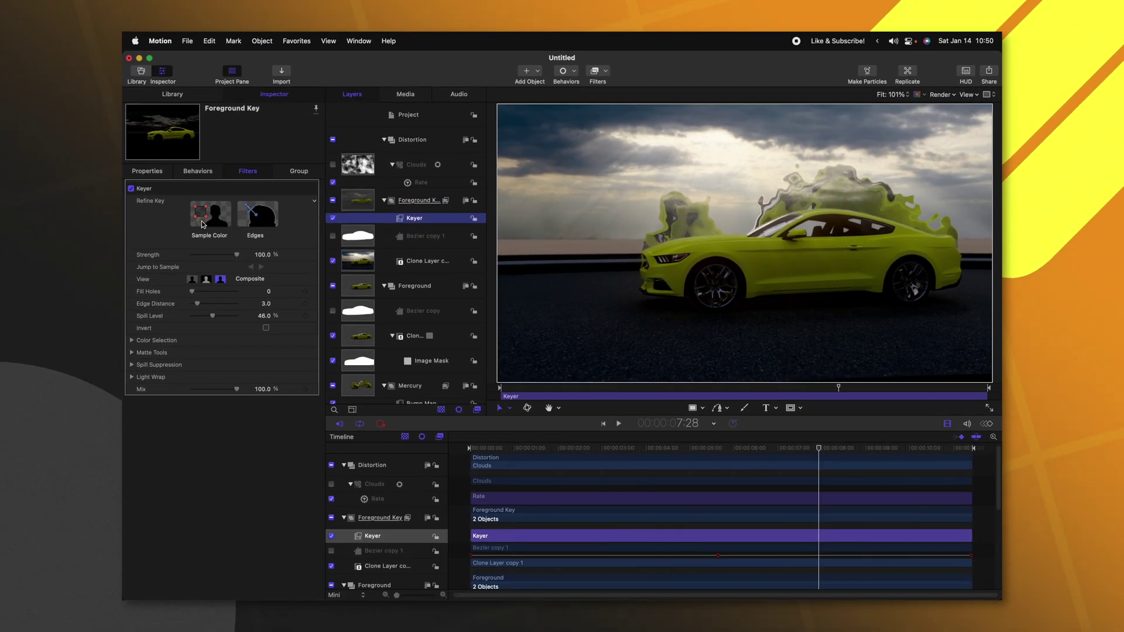
pyautogui.click(202, 223)
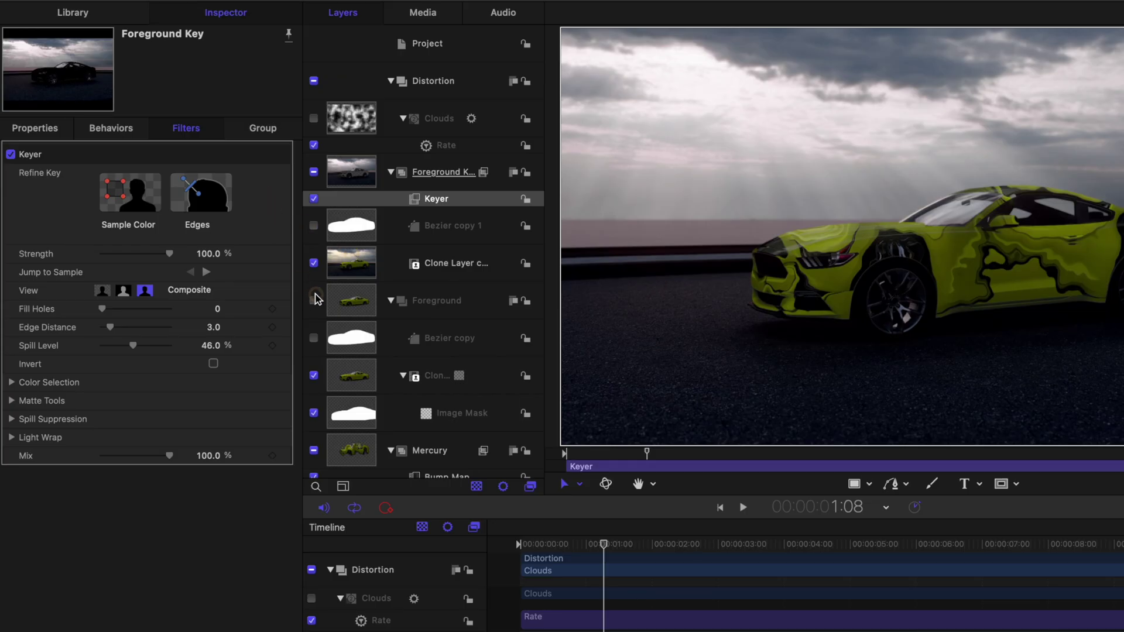
pyautogui.click(315, 300)
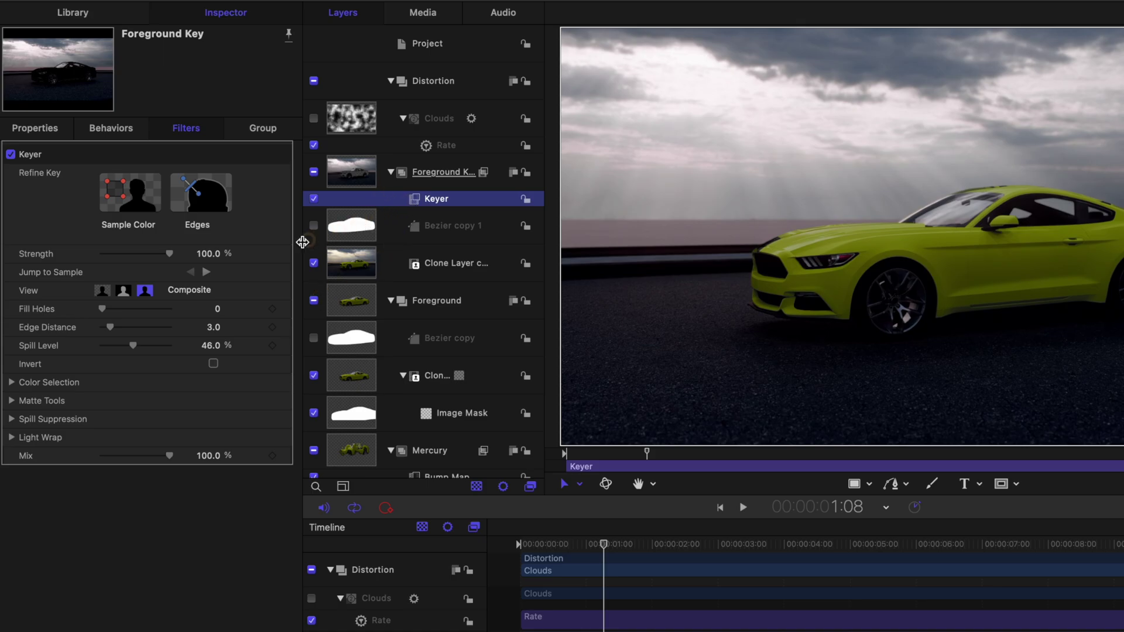
pyautogui.click(213, 364)
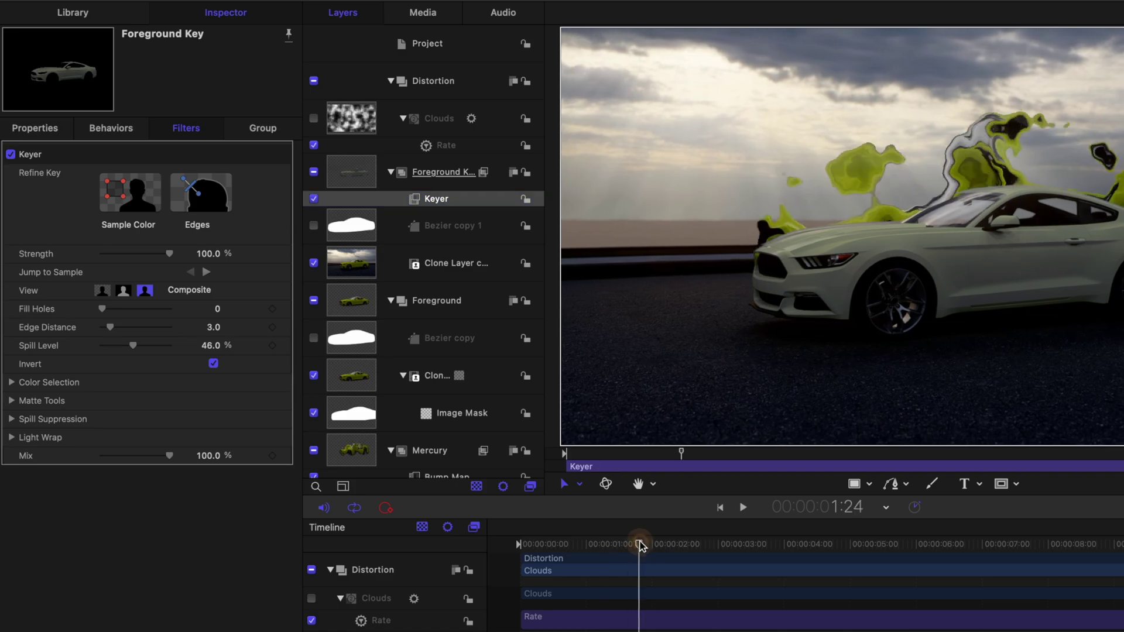
# Step: Set the Keyer's Spill Level to 0% and scrub the timeline to check the keyed car body
pyautogui.moveTo(875, 596); pyautogui.dragTo(824, 596)
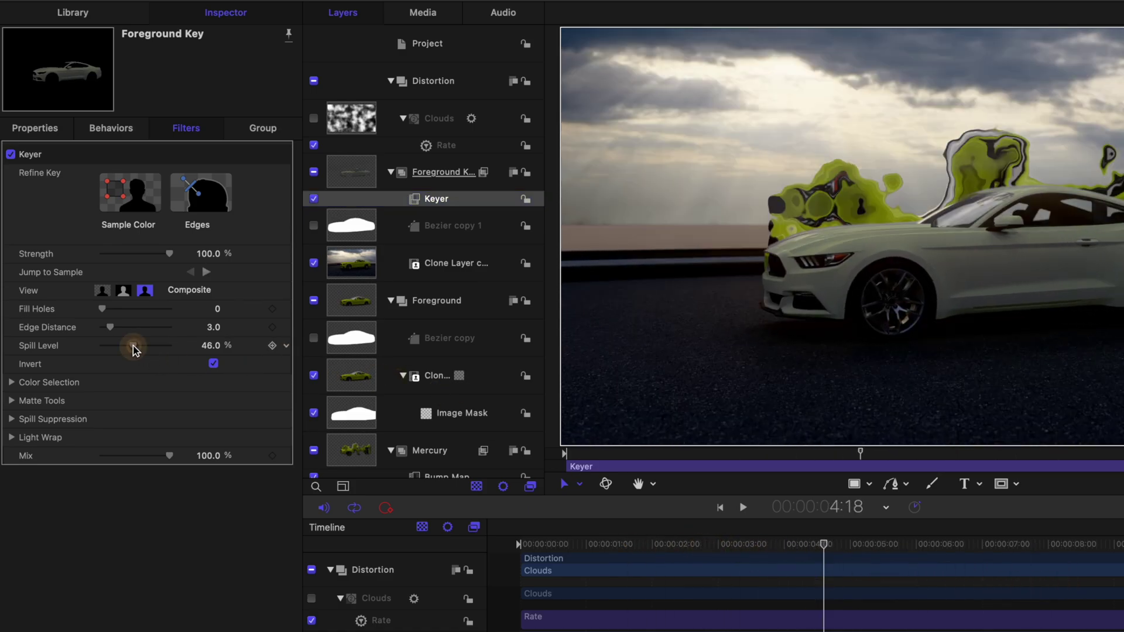
pyautogui.moveTo(824, 567); pyautogui.dragTo(1103, 546)
pyautogui.moveTo(809, 543); pyautogui.dragTo(365, 577)
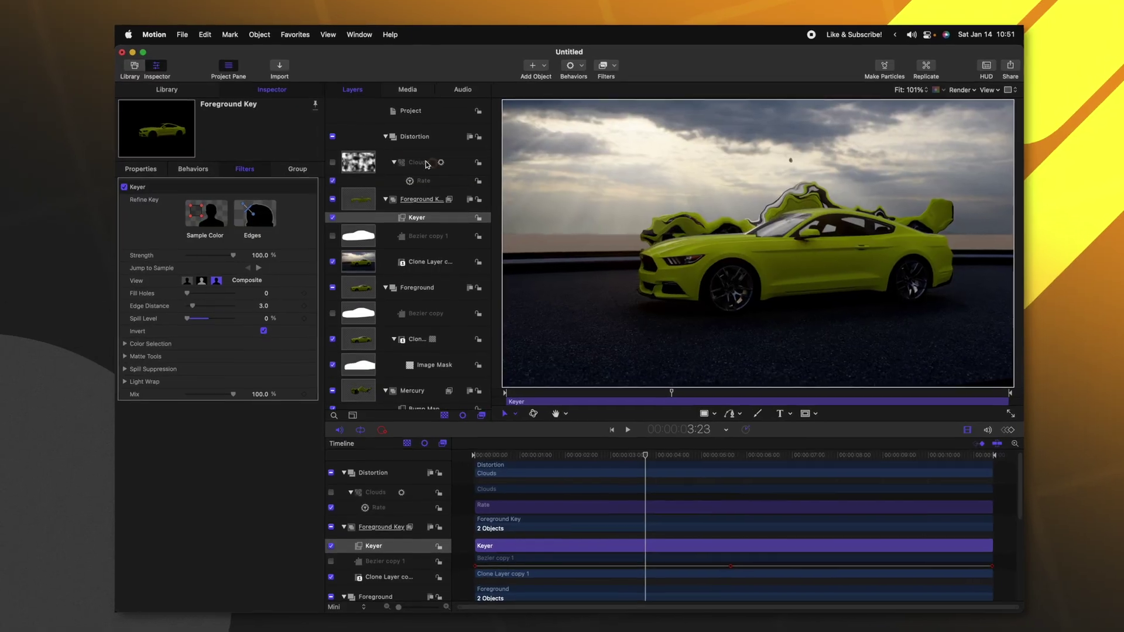
# Step: Set the Clouds generator's Horizontal Scale to 23, Vertical Scale to 22 and Speed to 2.0
pyautogui.click(401, 143)
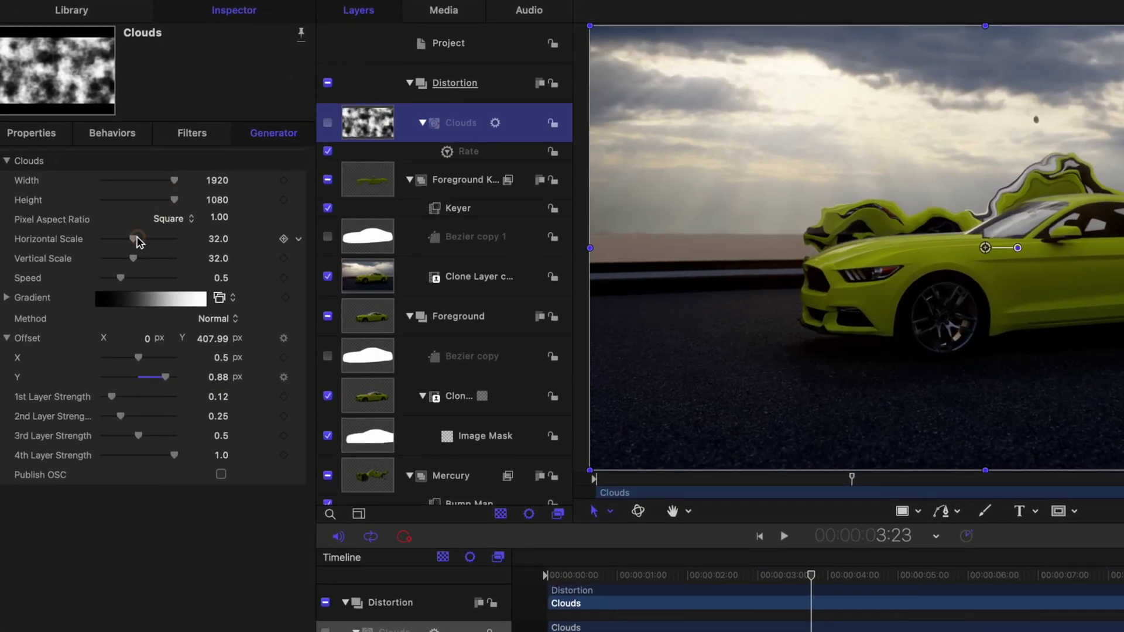
pyautogui.moveTo(133, 259); pyautogui.dragTo(168, 260)
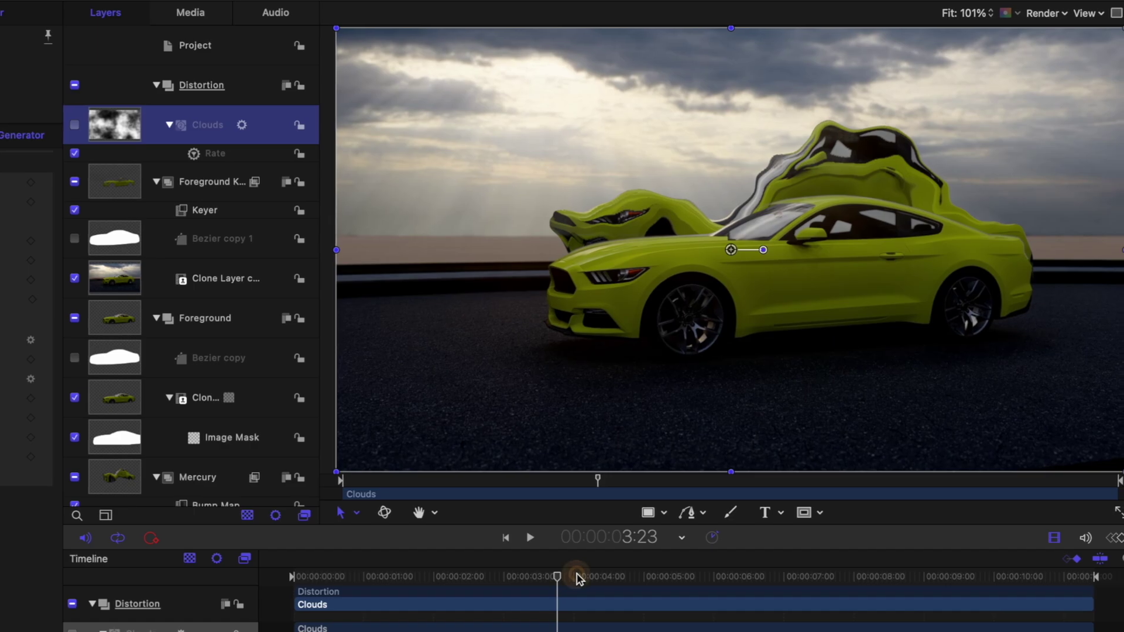
pyautogui.moveTo(578, 579); pyautogui.dragTo(771, 585)
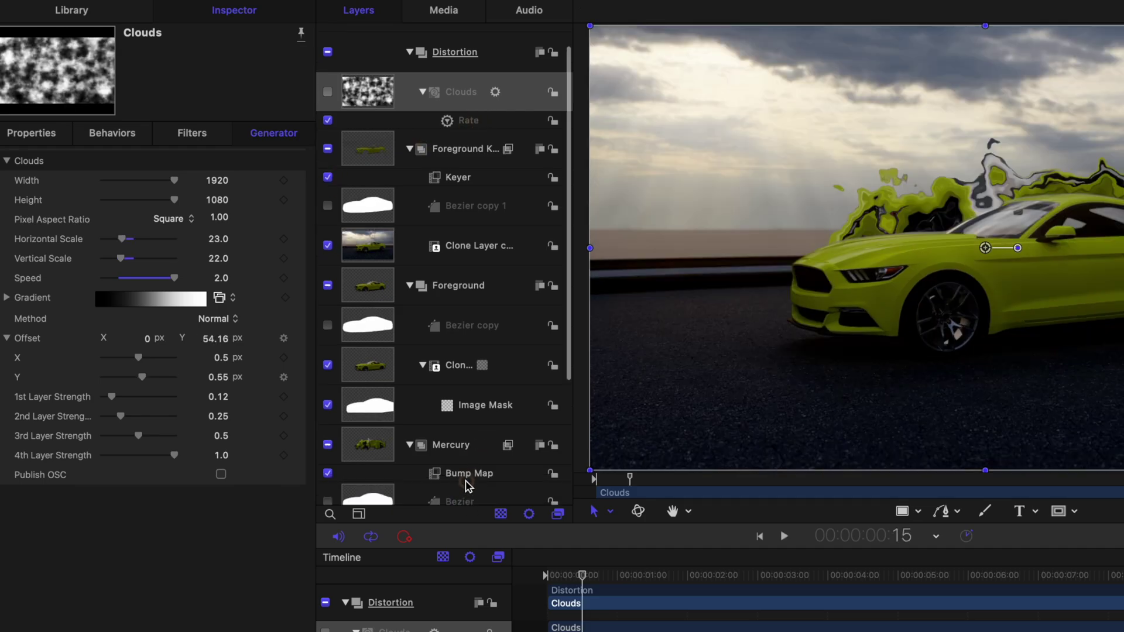
# Step: Raise the Amount of the Mercury group's Bump Map to 1.0 and play back the distortion
pyautogui.click(468, 483)
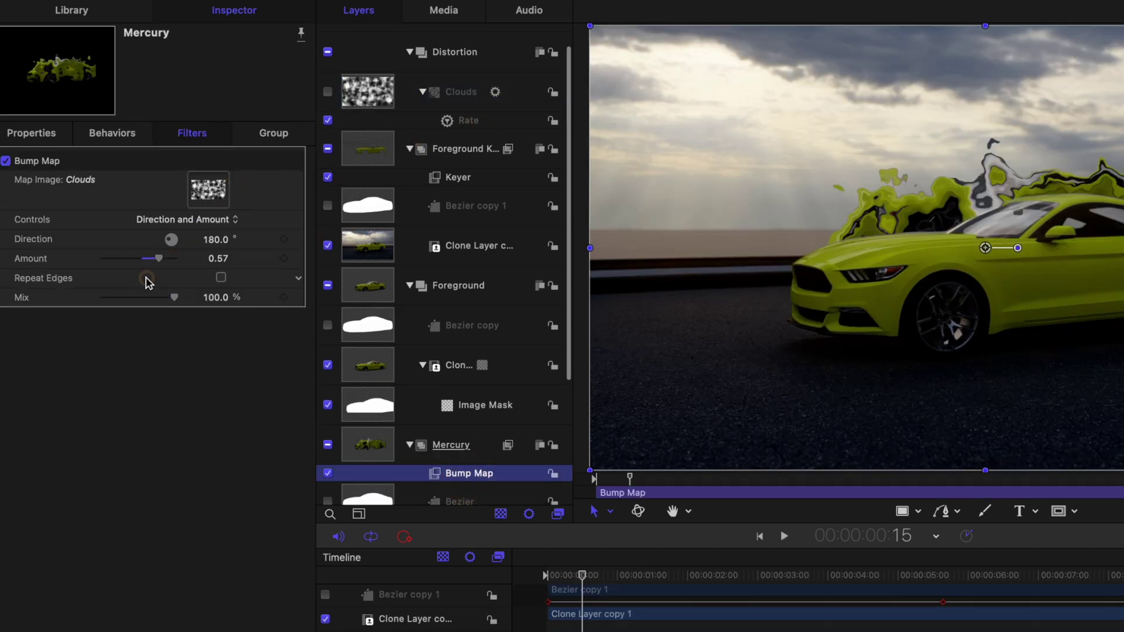
pyautogui.press('space')
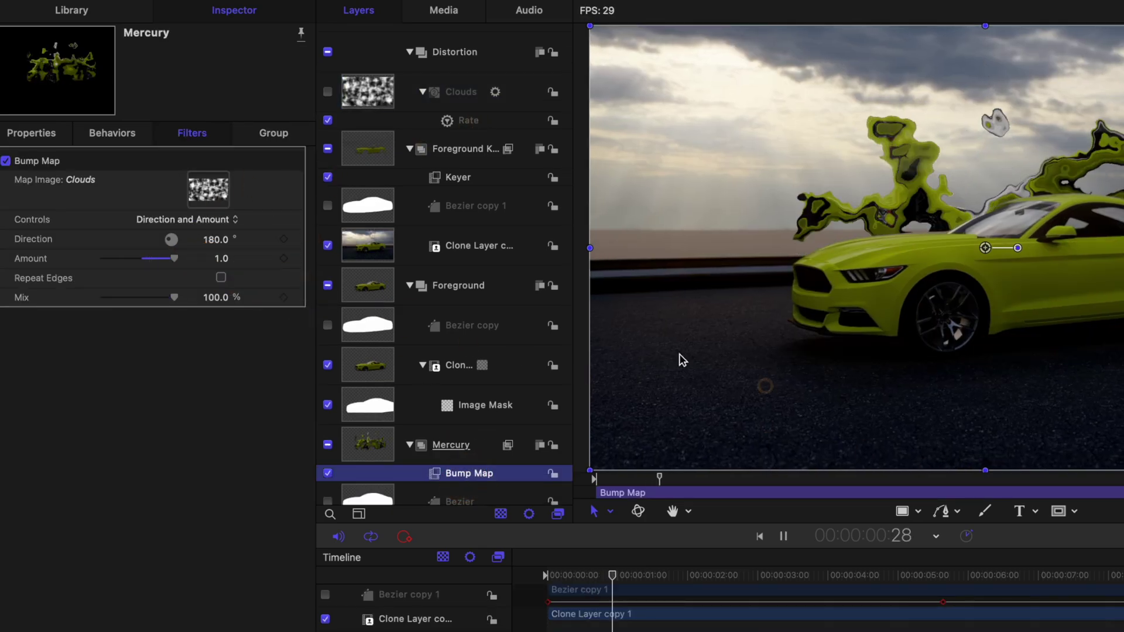
# Step: Keyframe the Bump Map Amount at 0 on the first frame and 1.0 at 1:07, and scrub through the animation
pyautogui.moveTo(609, 576); pyautogui.dragTo(525, 569)
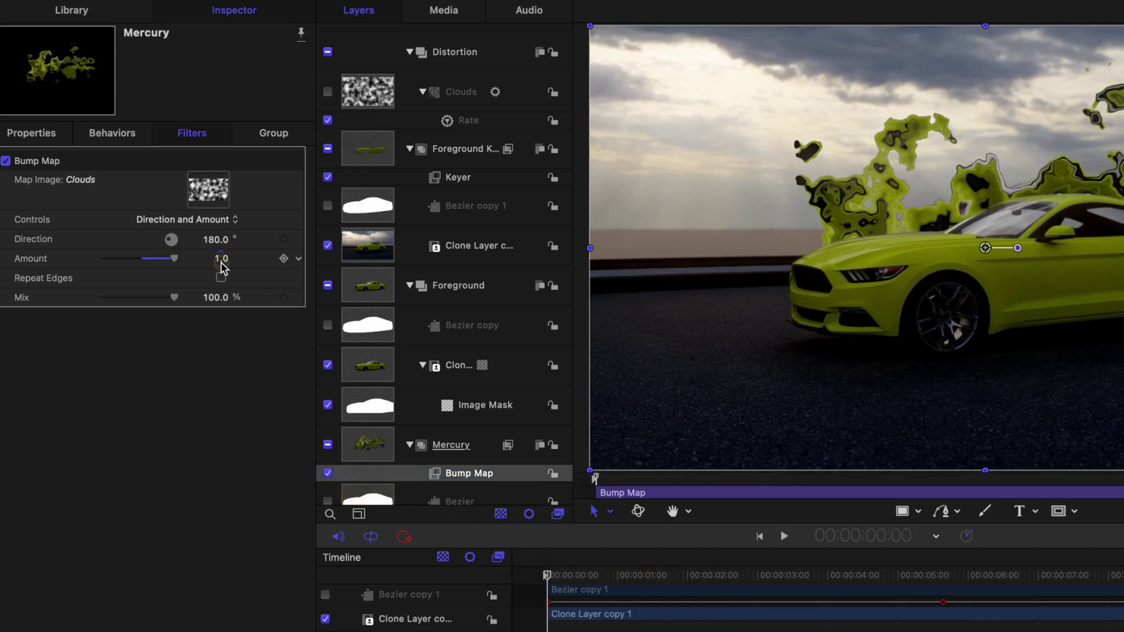
pyautogui.press('Return')
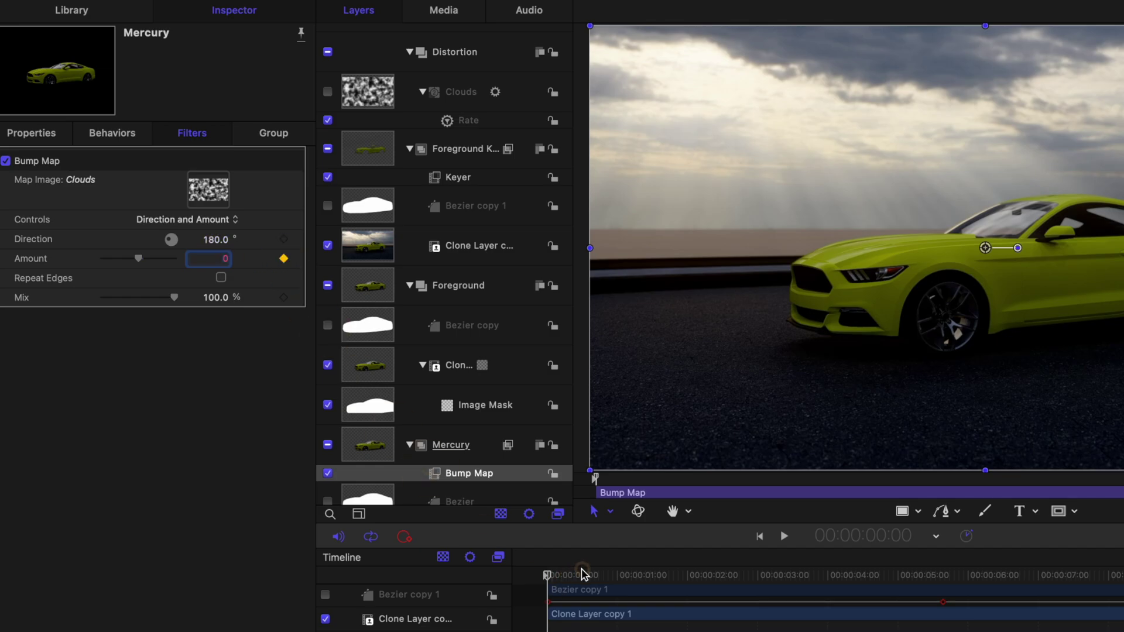
pyautogui.moveTo(582, 573); pyautogui.dragTo(625, 580)
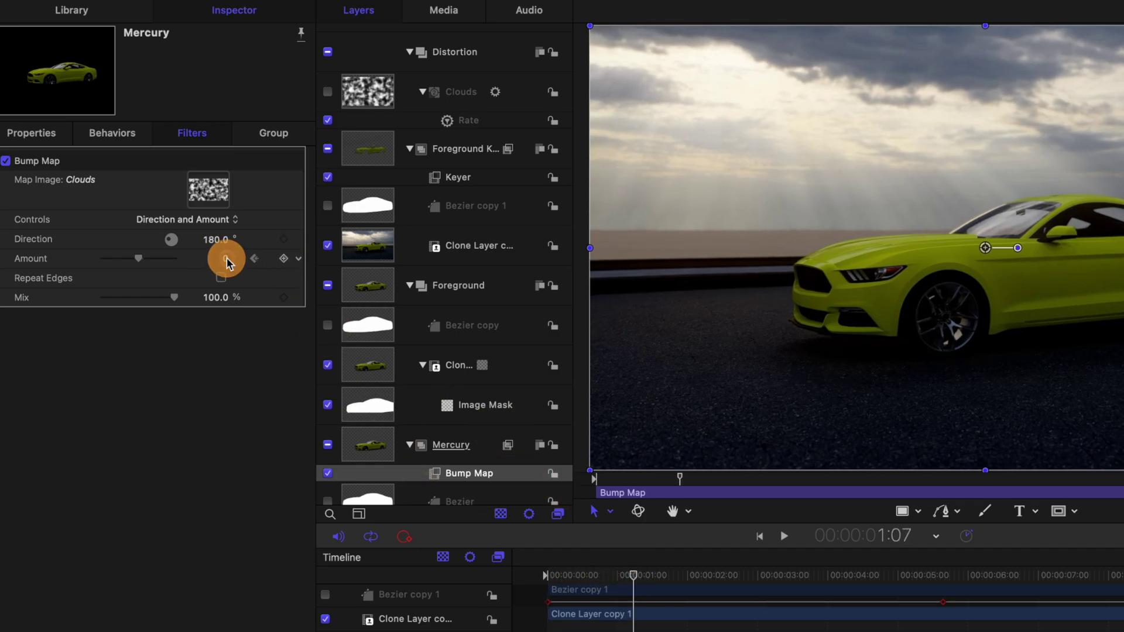
pyautogui.press('Return')
pyautogui.moveTo(585, 573); pyautogui.dragTo(608, 583)
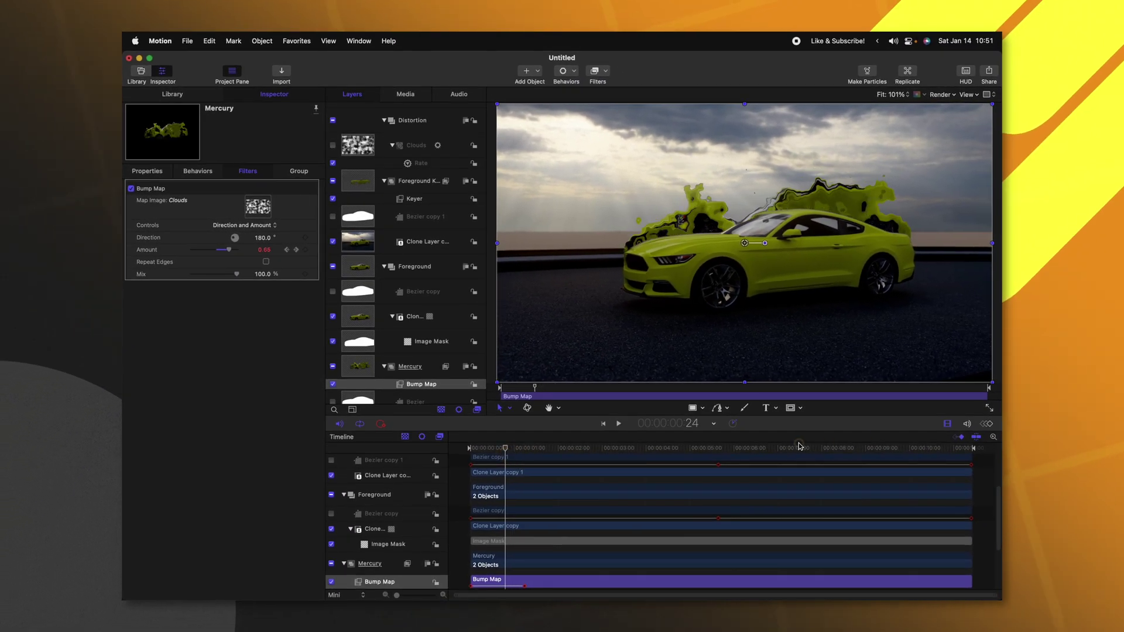
# Step: Show the Keyframe Editor, set the second Amount keyframe's interpolation to Exponential, and play the animation from the start
pyautogui.click(987, 423)
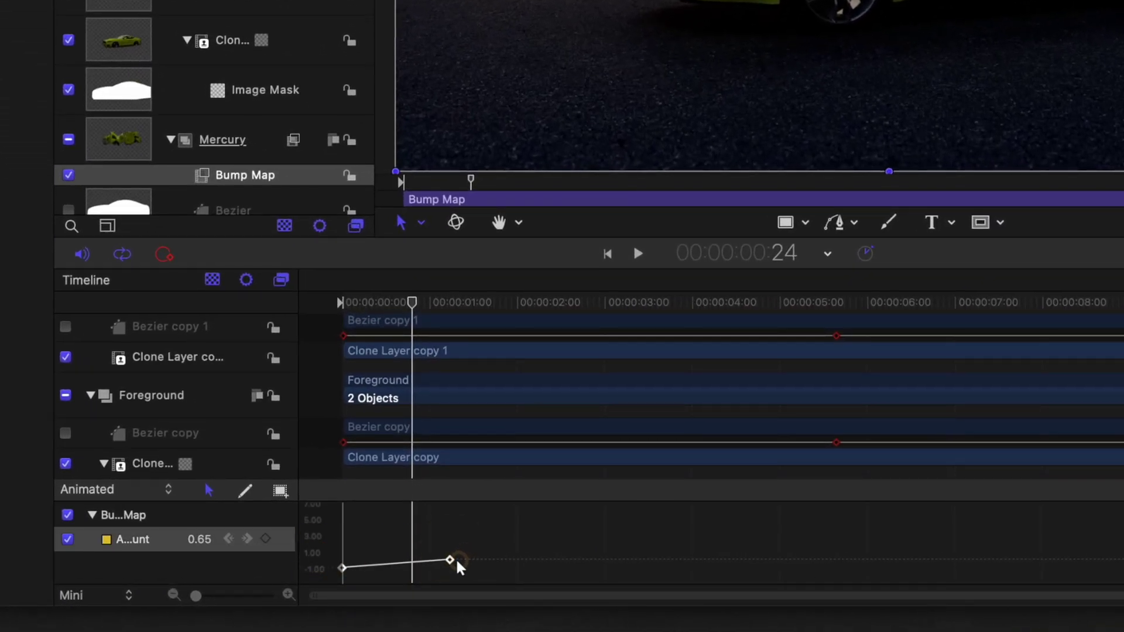
pyautogui.rightClick(449, 560)
pyautogui.moveTo(502, 529)
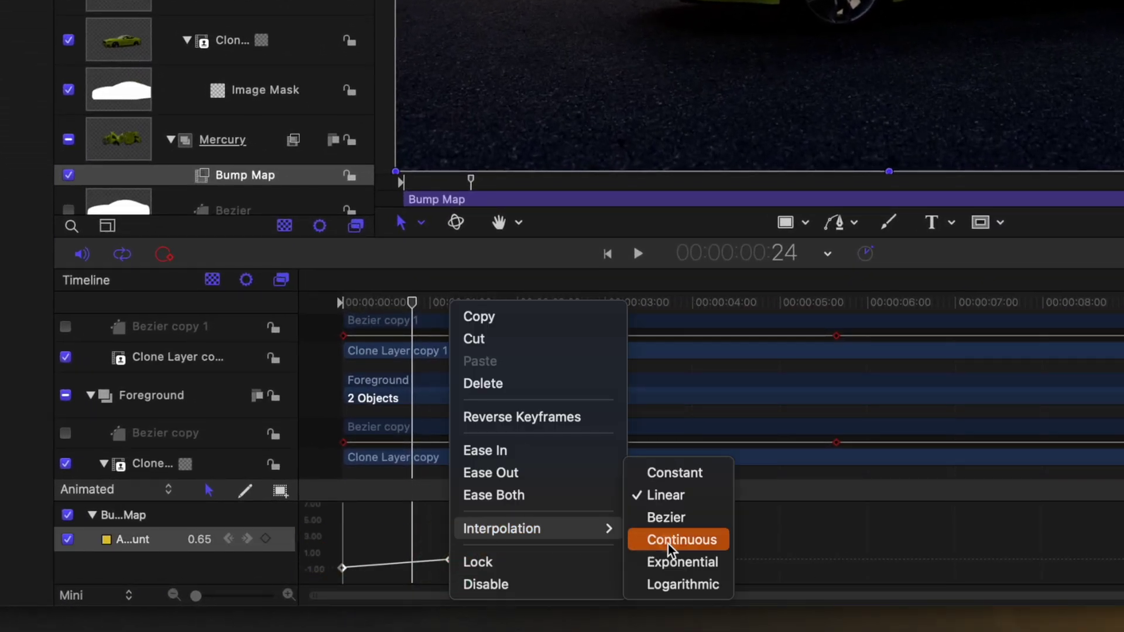
pyautogui.click(679, 562)
pyautogui.press('space')
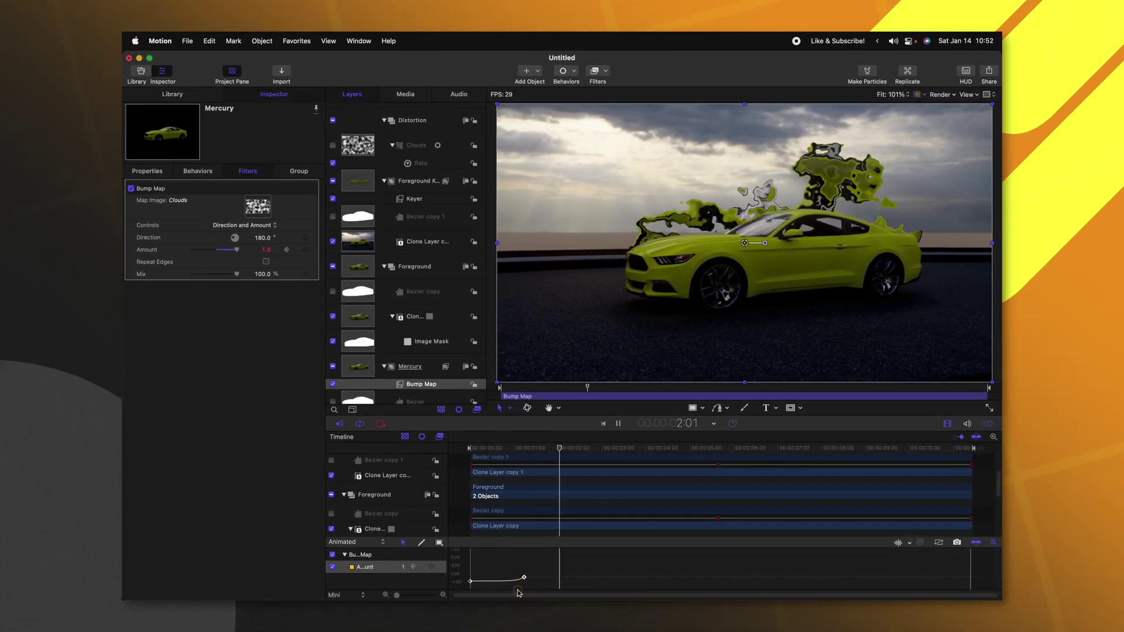
pyautogui.click(466, 454)
pyautogui.press('space')
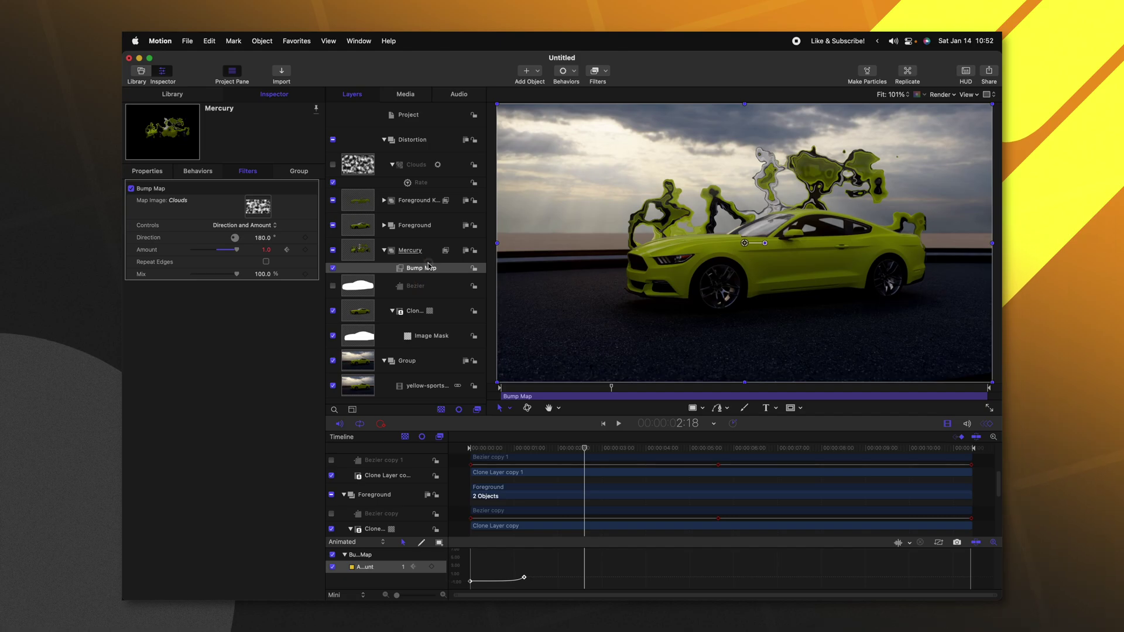
# Step: Select the Mercury group and bring up the available filters for it
pyautogui.click(420, 251)
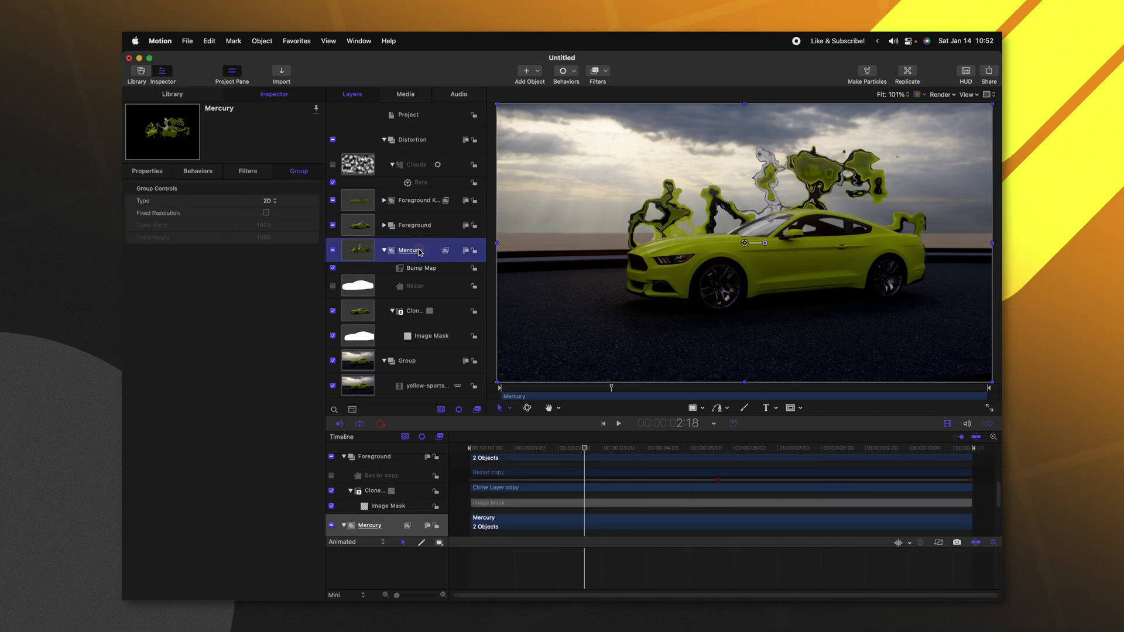
pyautogui.click(594, 76)
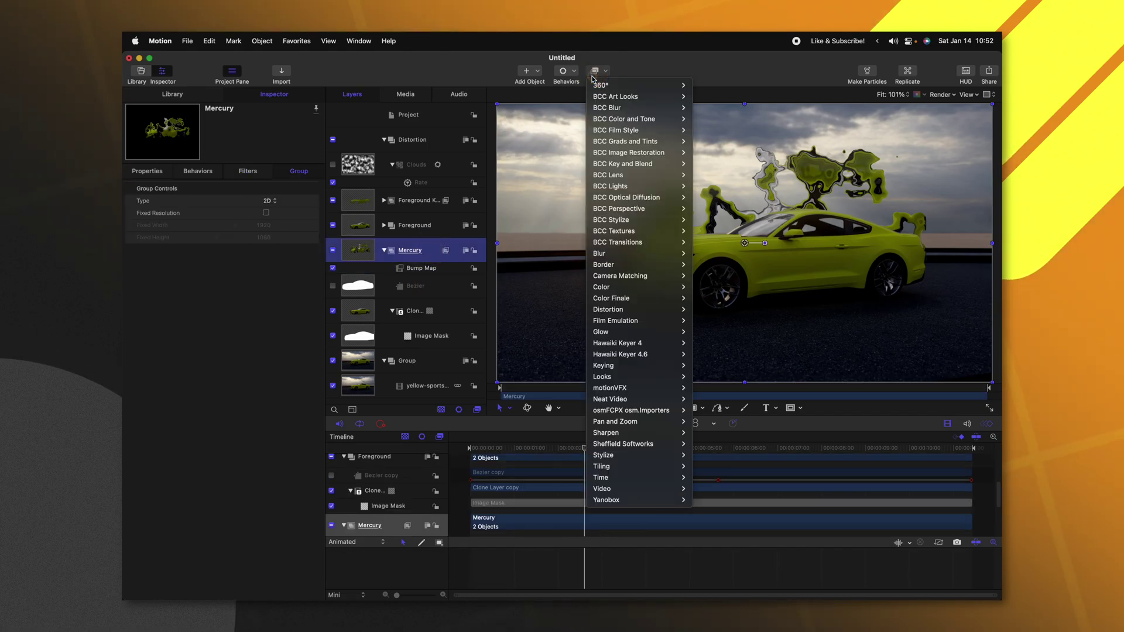